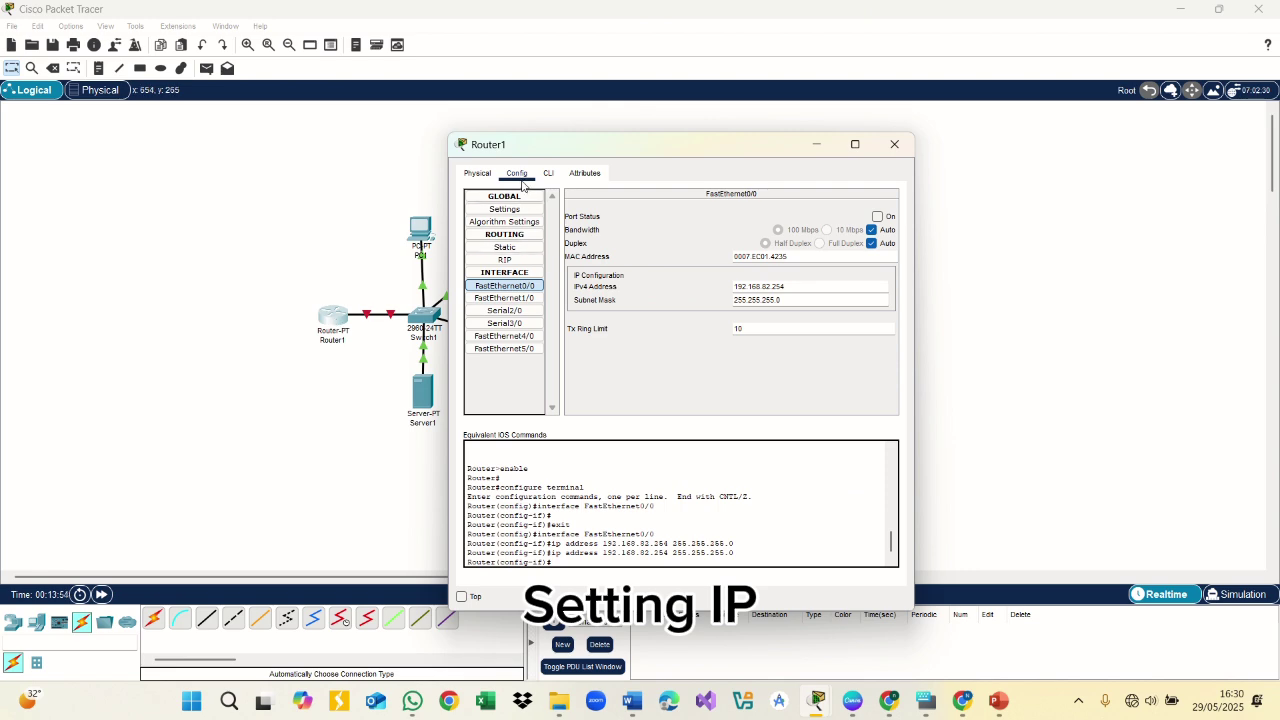
Give Router1's FastEthernet0/0 mask 255.255.255.0 and turn the port on
{"action": "left_click", "coordinate": [825, 309]}
{"action": "left_click", "coordinate": [877, 216]}
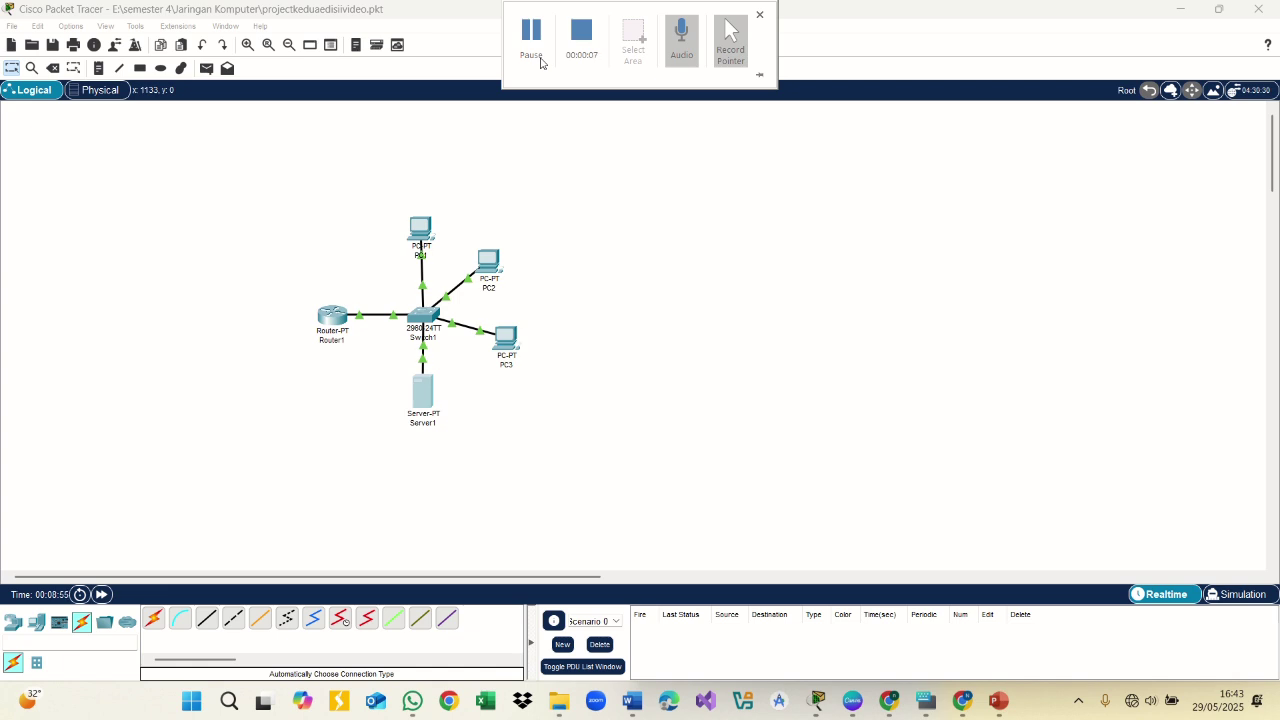
Replace Server1's HTTP index.html with the pasted 'Data Diri' page and save over the original
{"action": "left_click", "coordinate": [433, 395]}
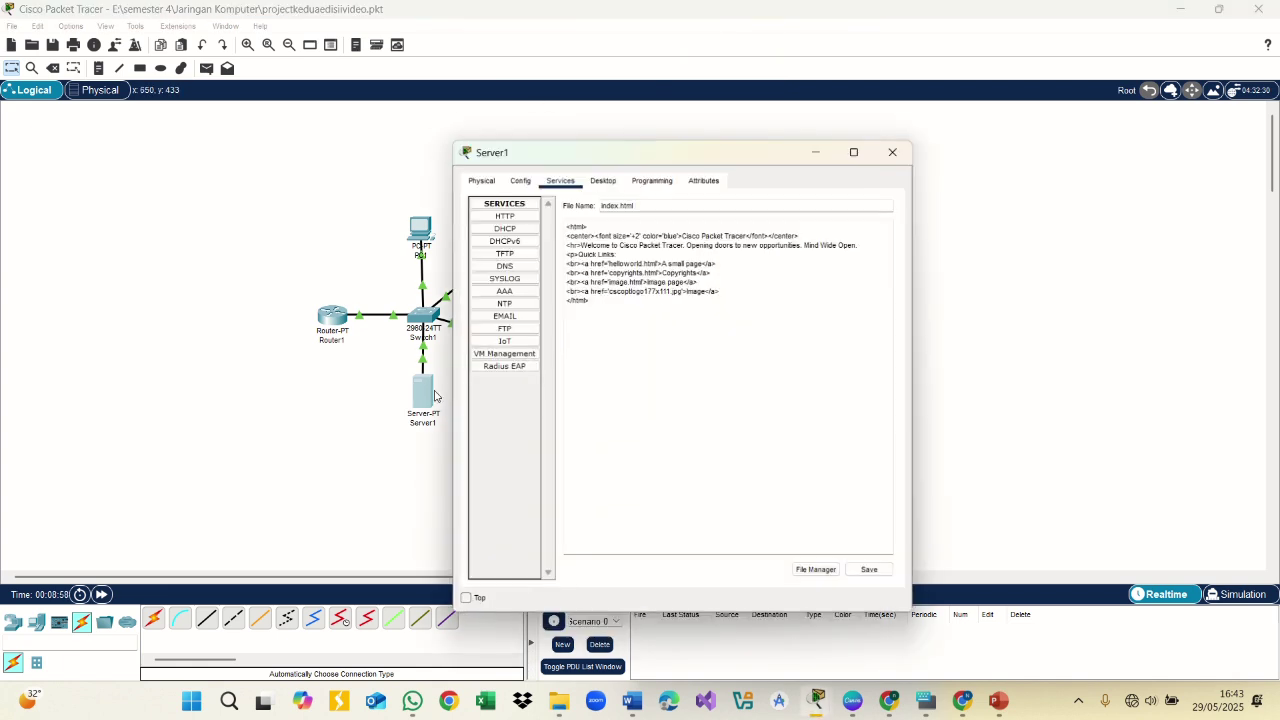
{"action": "left_click", "coordinate": [508, 210]}
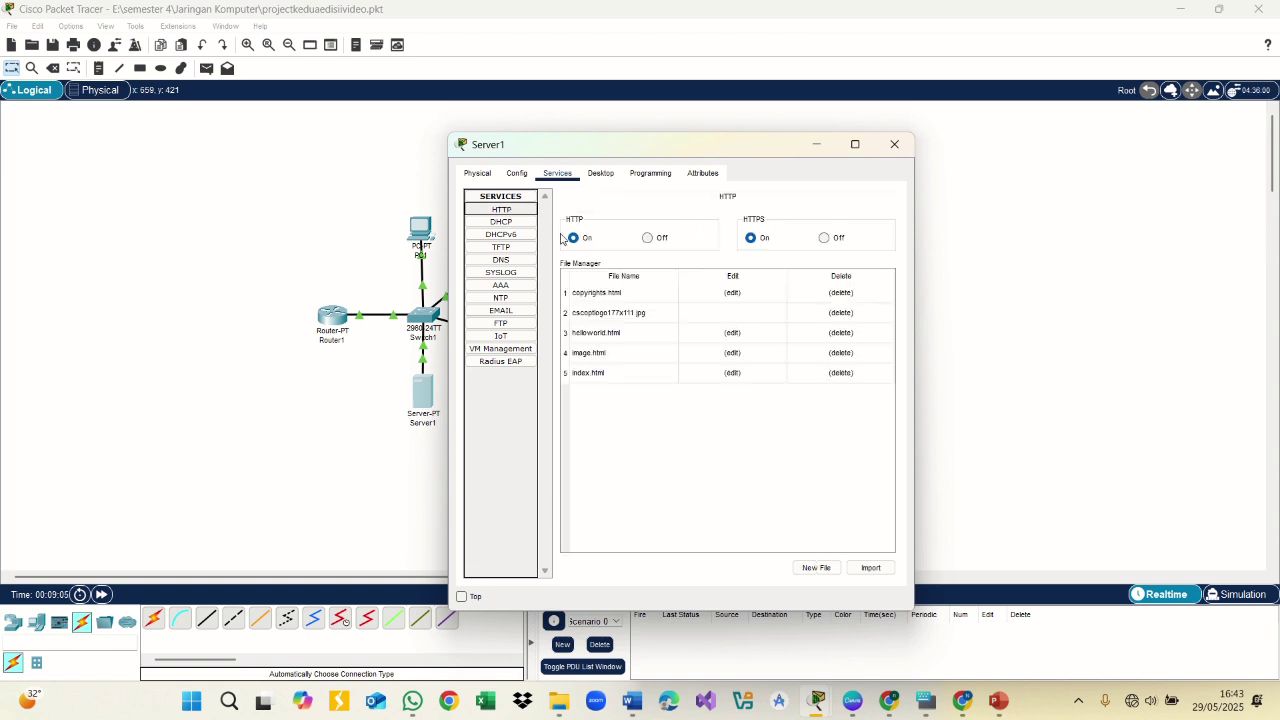
{"action": "left_click", "coordinate": [733, 374]}
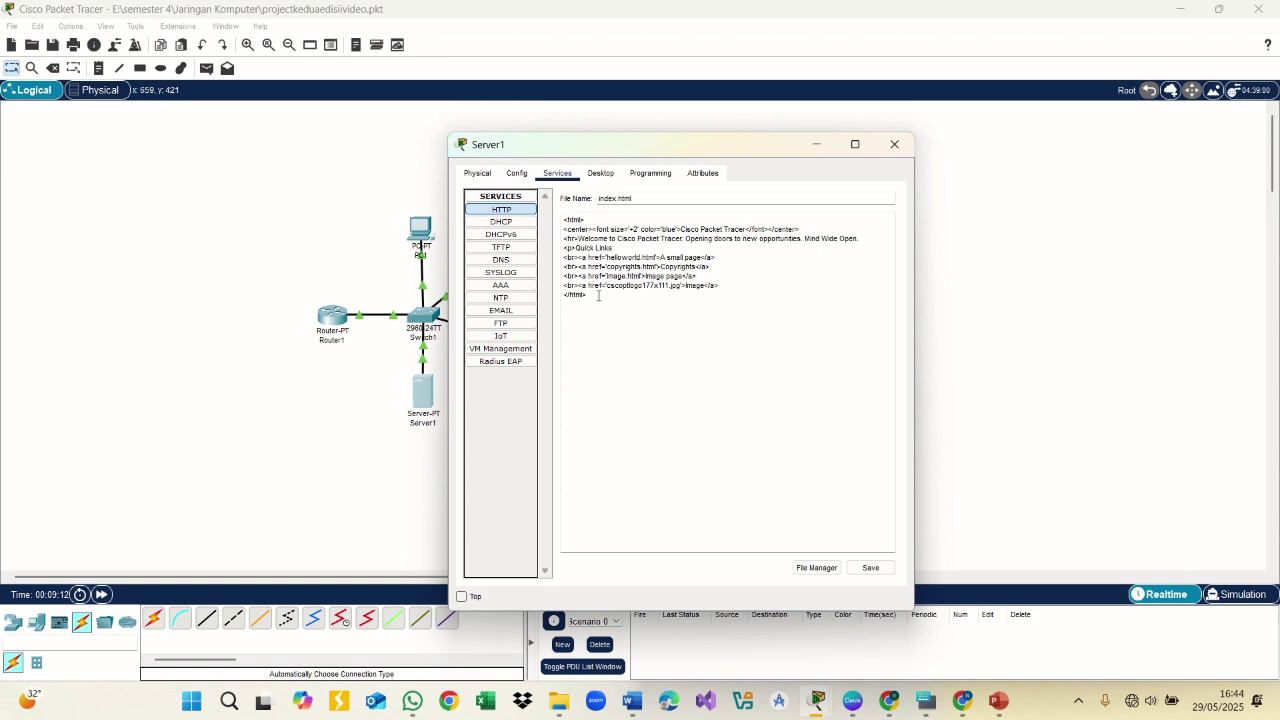
{"action": "left_click_drag", "start_coordinate": [600, 296], "coordinate": [561, 218]}
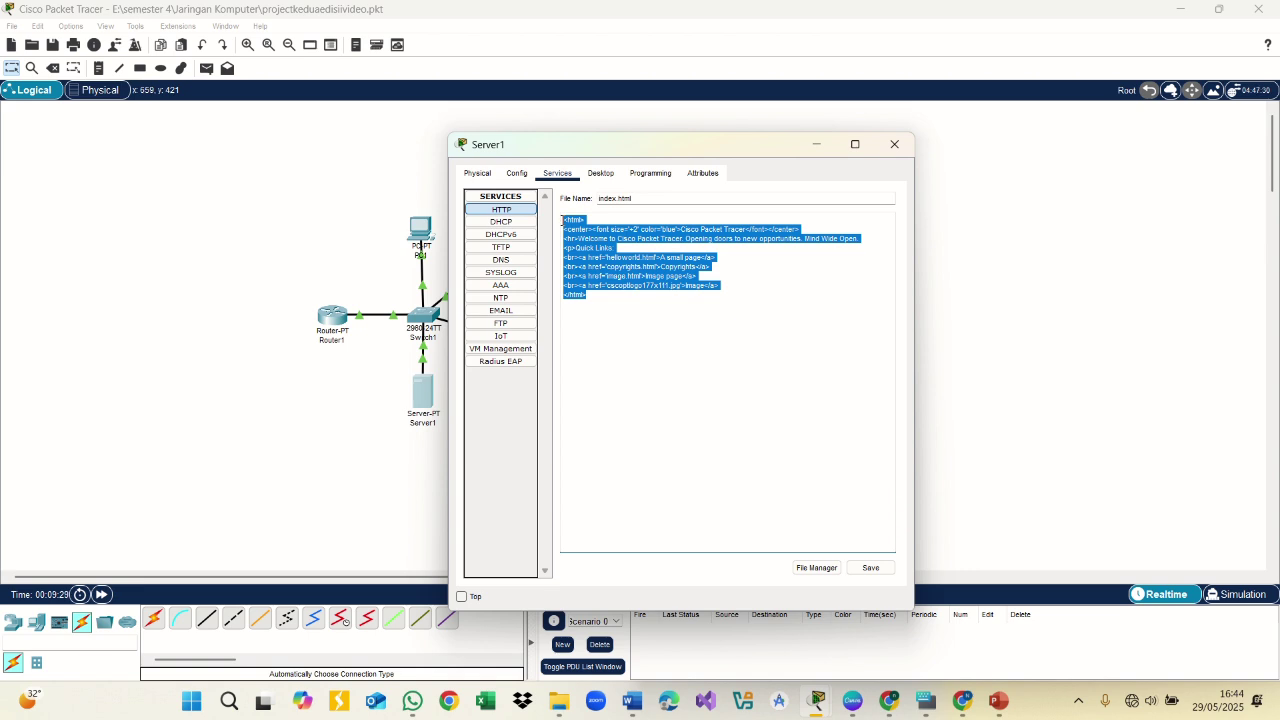
{"action": "key", "text": "ctrl+v"}
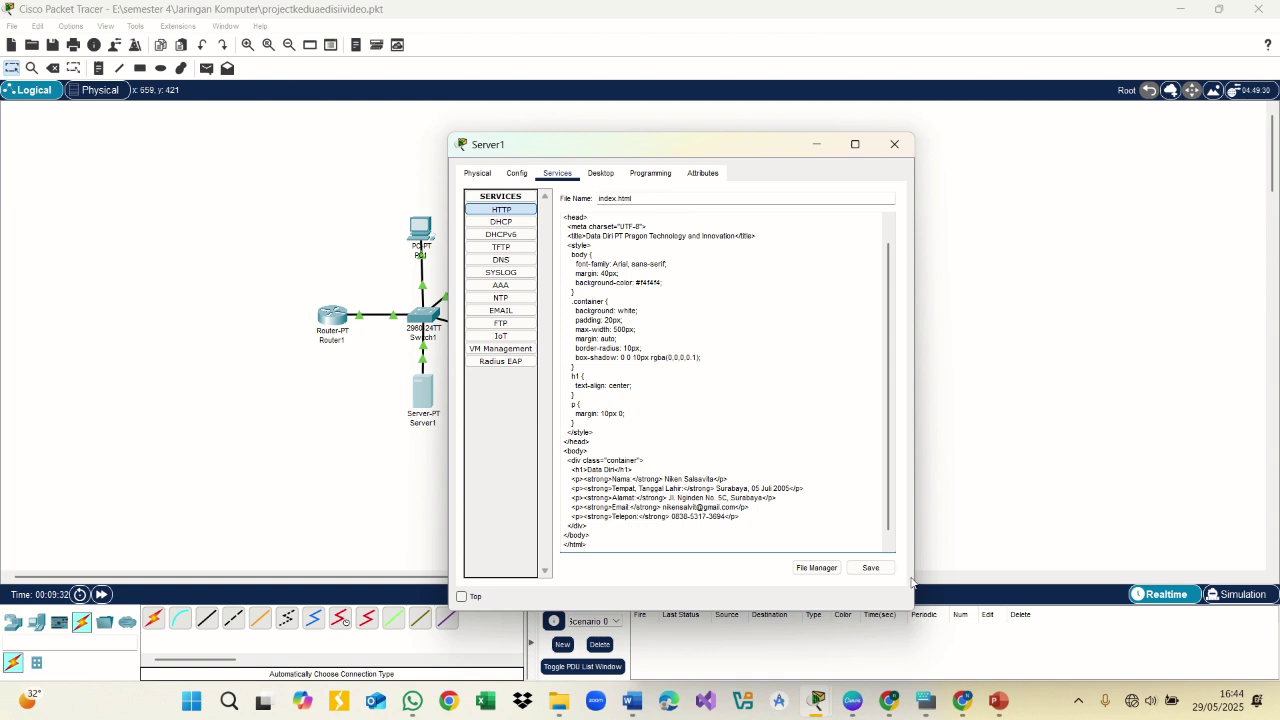
{"action": "left_click", "coordinate": [882, 572]}
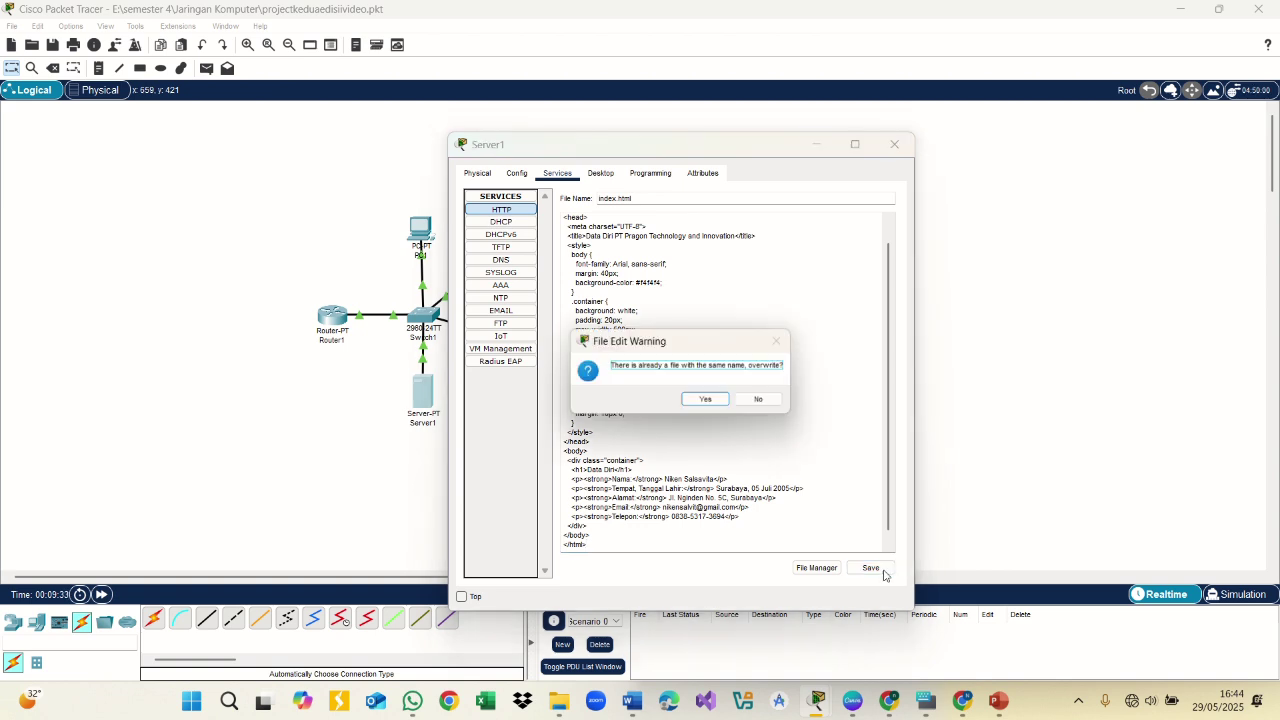
{"action": "left_click", "coordinate": [708, 399]}
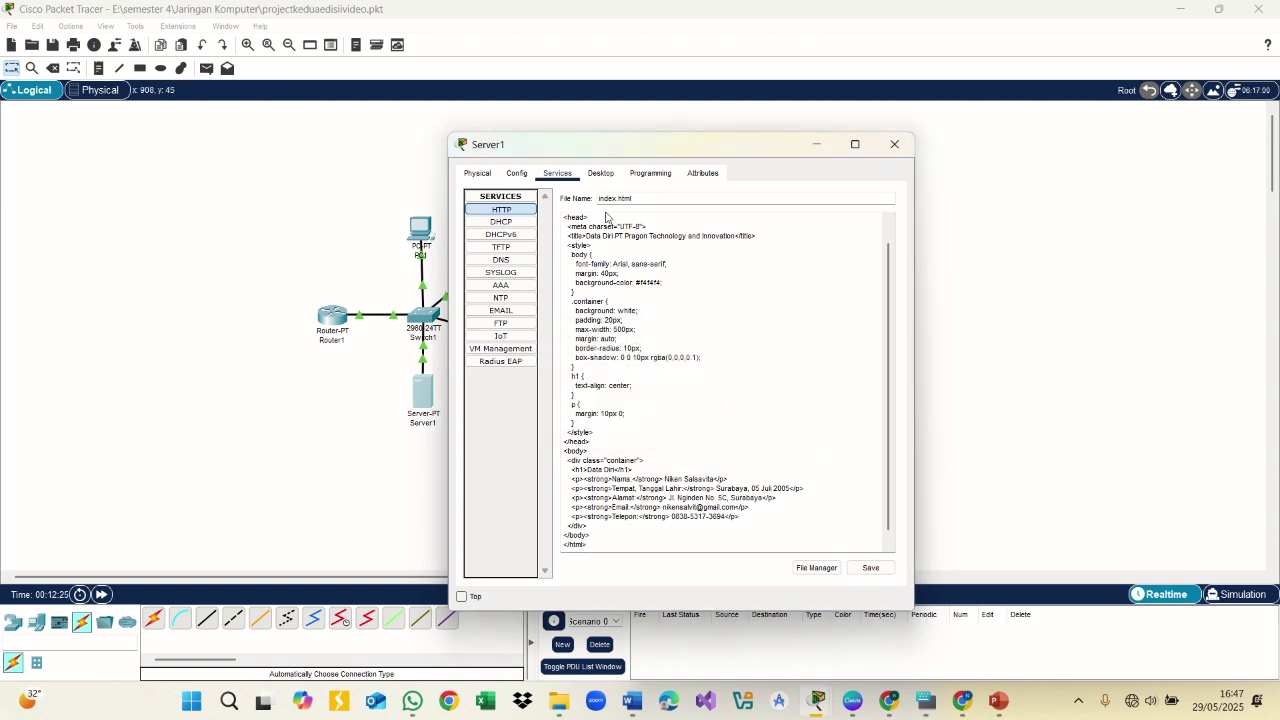
In Server1's FTP service, enter a new user named admin with its password
{"action": "left_click", "coordinate": [509, 325]}
{"action": "left_click", "coordinate": [647, 262]}
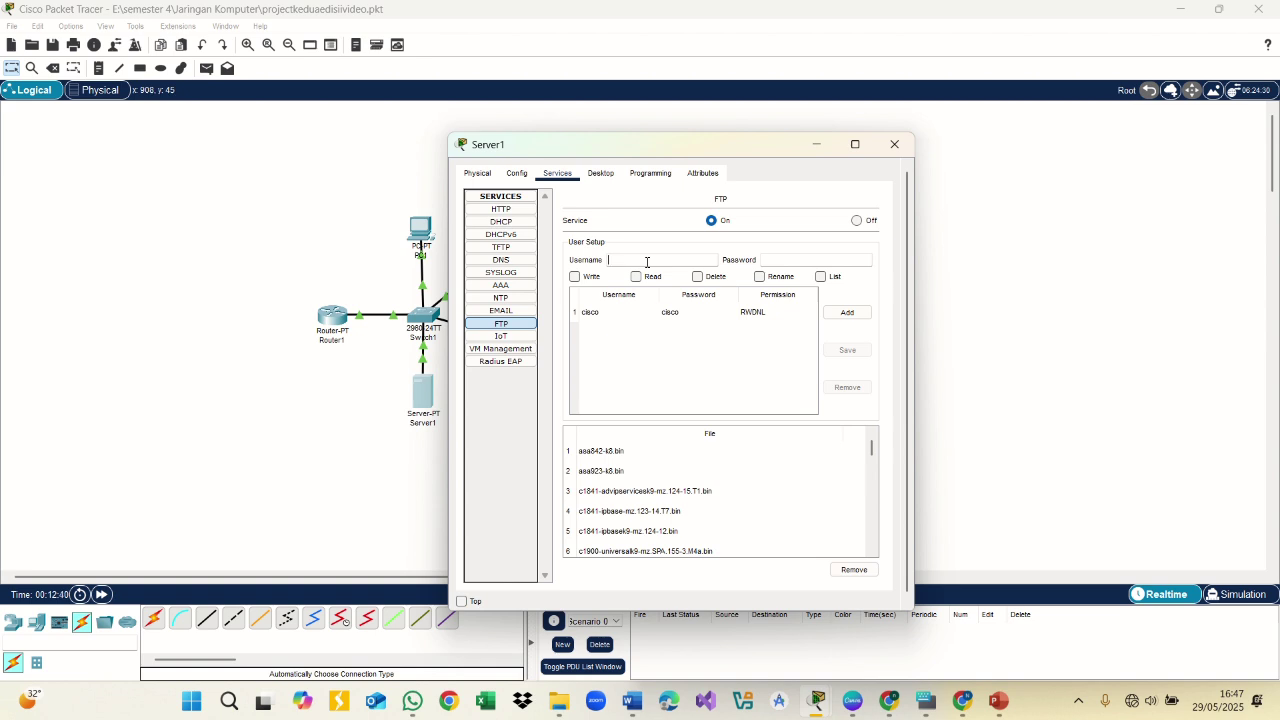
{"action": "type", "text": "user"}
{"action": "key", "text": "BackSpace"}
{"action": "key", "text": "BackSpace"}
{"action": "key", "text": "BackSpace"}
{"action": "type", "text": "dmin"}
{"action": "left_click", "coordinate": [783, 261]}
{"action": "type", "text": "admin1"}
Give the admin user Write, Read, Delete, Rename and List permissions and add it
{"action": "left_click", "coordinate": [574, 277]}
{"action": "left_click", "coordinate": [636, 277]}
{"action": "left_click", "coordinate": [697, 277]}
{"action": "left_click", "coordinate": [759, 277]}
{"action": "left_click", "coordinate": [821, 277]}
{"action": "left_click", "coordinate": [846, 313]}
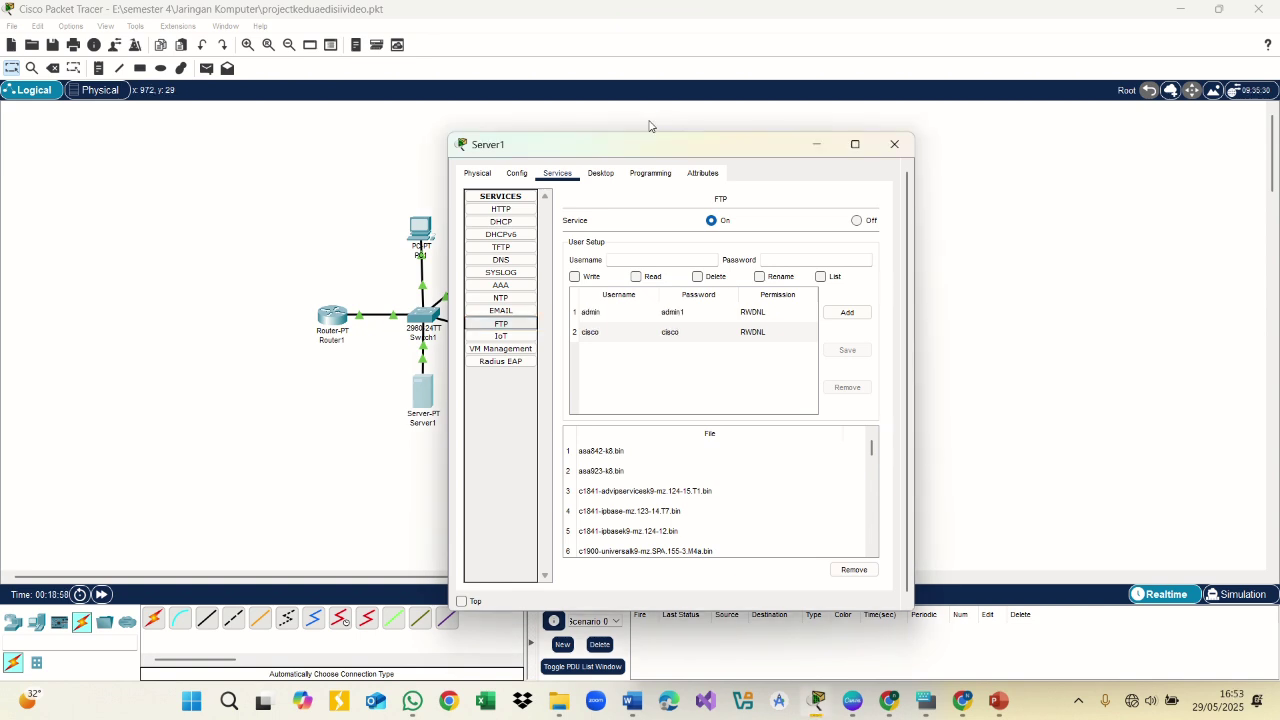
Turn Server1's DNS on, add an A record paragon.com → 192.168.82.1, and close the window
{"action": "left_click", "coordinate": [520, 264]}
{"action": "left_click", "coordinate": [680, 221]}
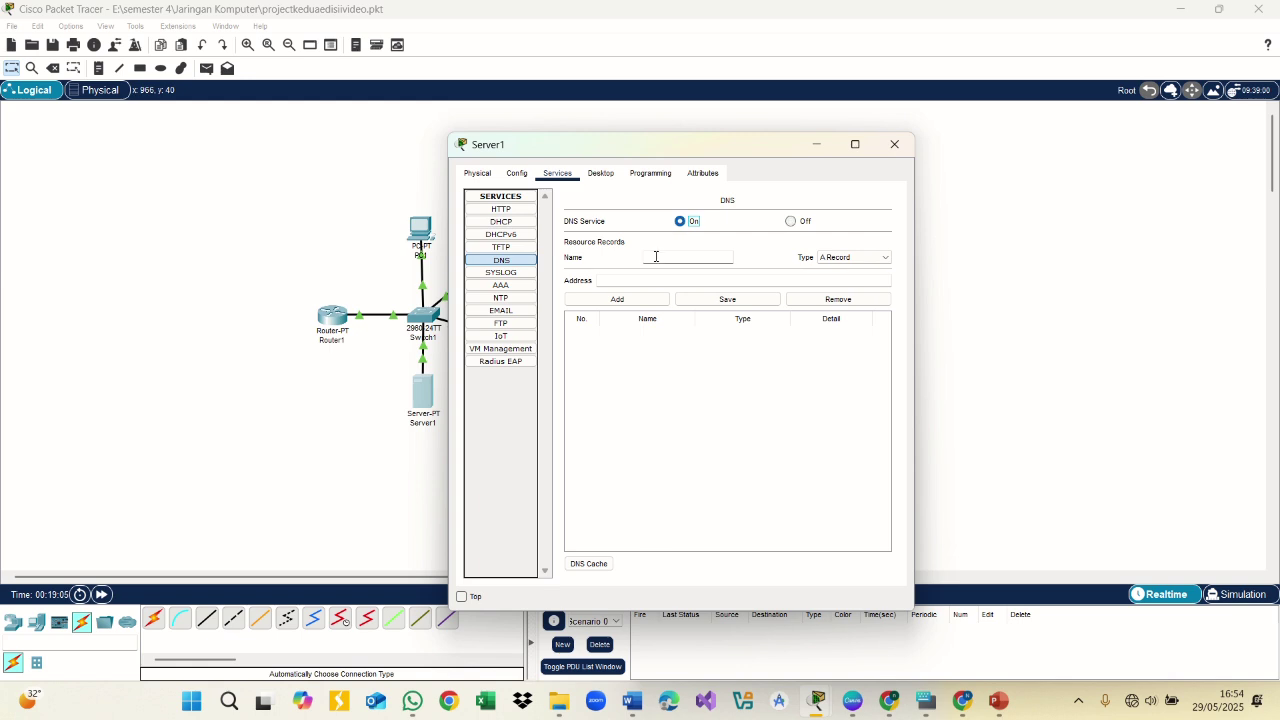
{"action": "left_click", "coordinate": [656, 256]}
{"action": "type", "text": "paragon.com"}
{"action": "left_click", "coordinate": [646, 280]}
{"action": "type", "text": "192.168.82.1"}
{"action": "left_click", "coordinate": [644, 301]}
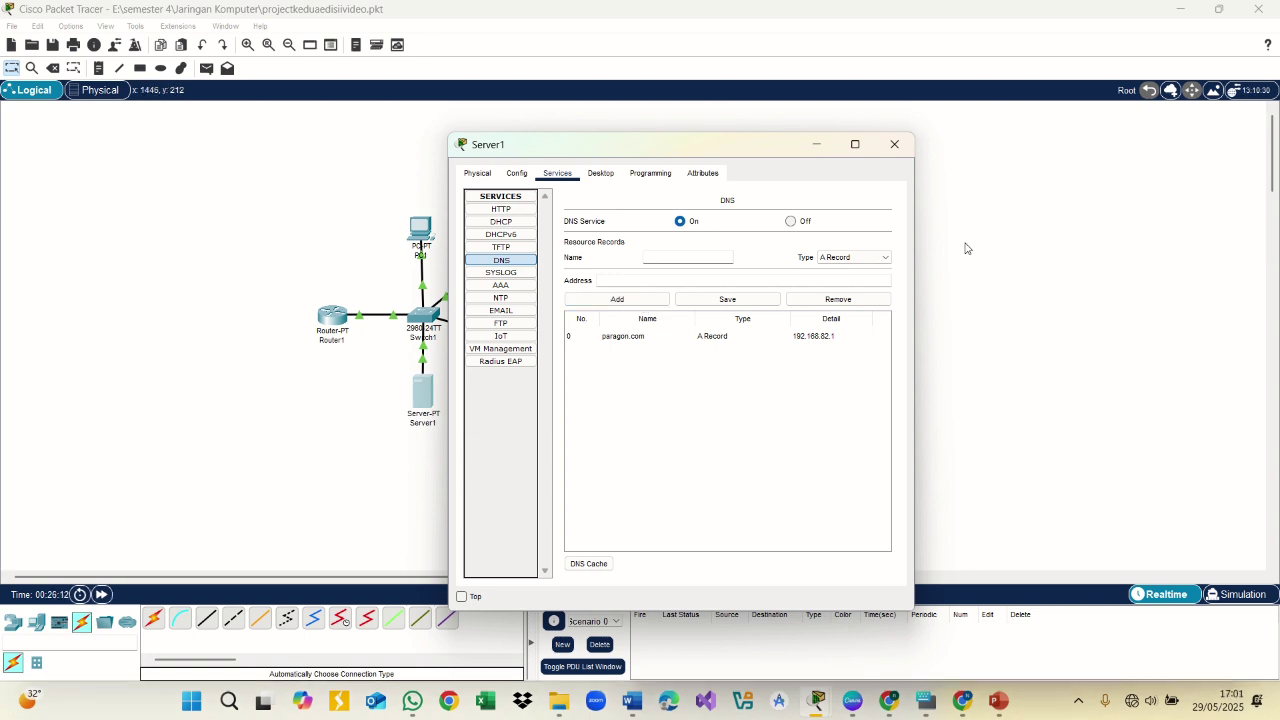
{"action": "left_click", "coordinate": [816, 144]}
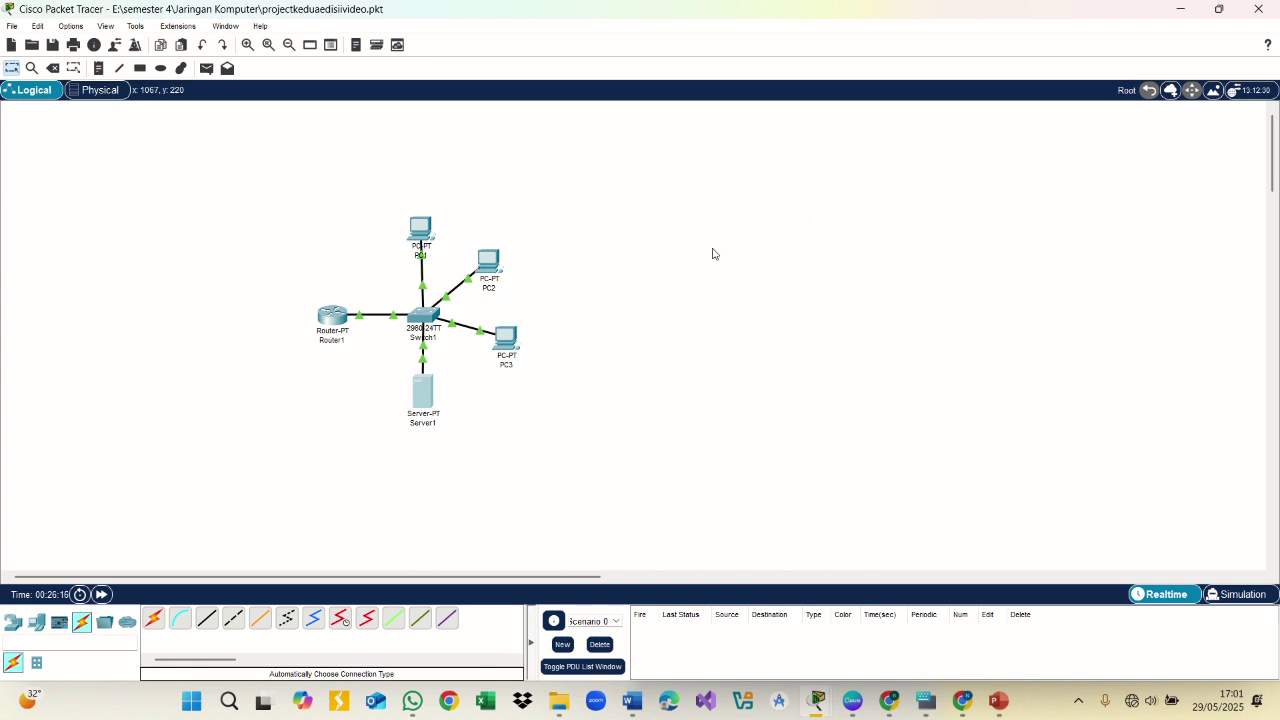
Ping 192.168.82.1 from PC2's command prompt, getting 4/4 replies with 0% loss
{"action": "left_click", "coordinate": [494, 267]}
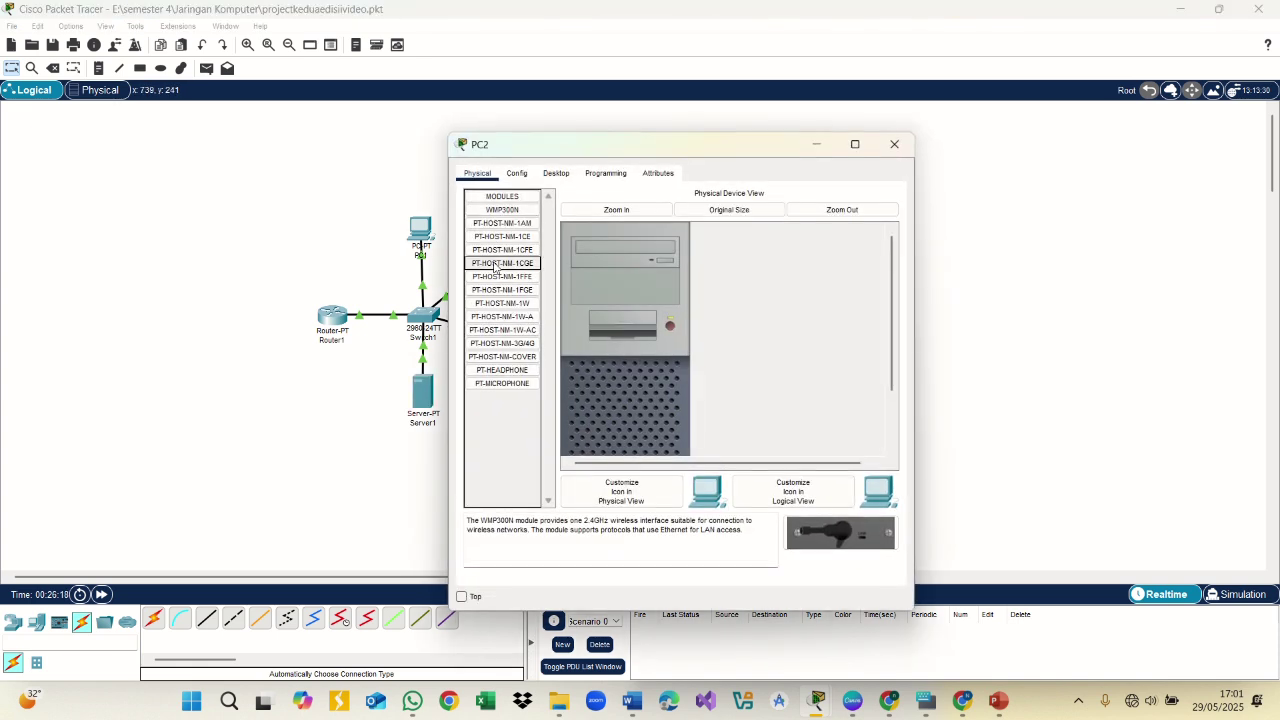
{"action": "left_click", "coordinate": [553, 172]}
{"action": "left_click", "coordinate": [778, 246]}
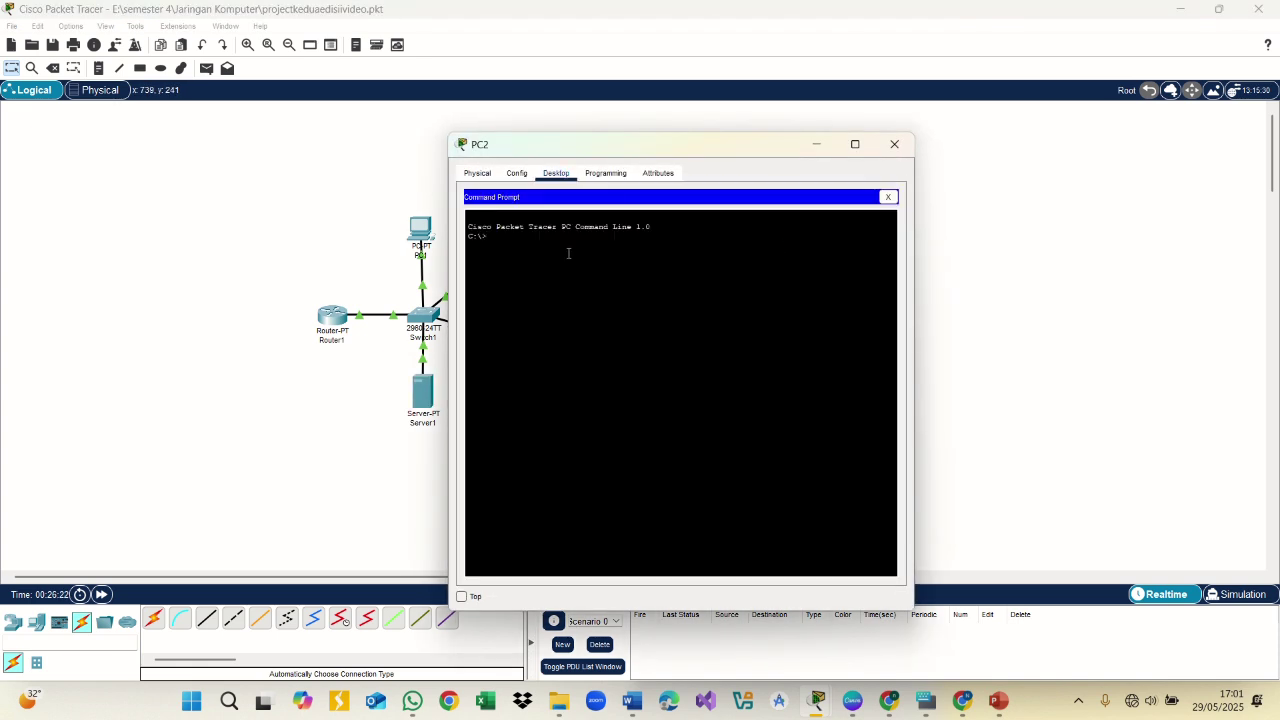
{"action": "type", "text": "ping 192.168.82.1"}
{"action": "key", "text": "ctrl+super+o"}
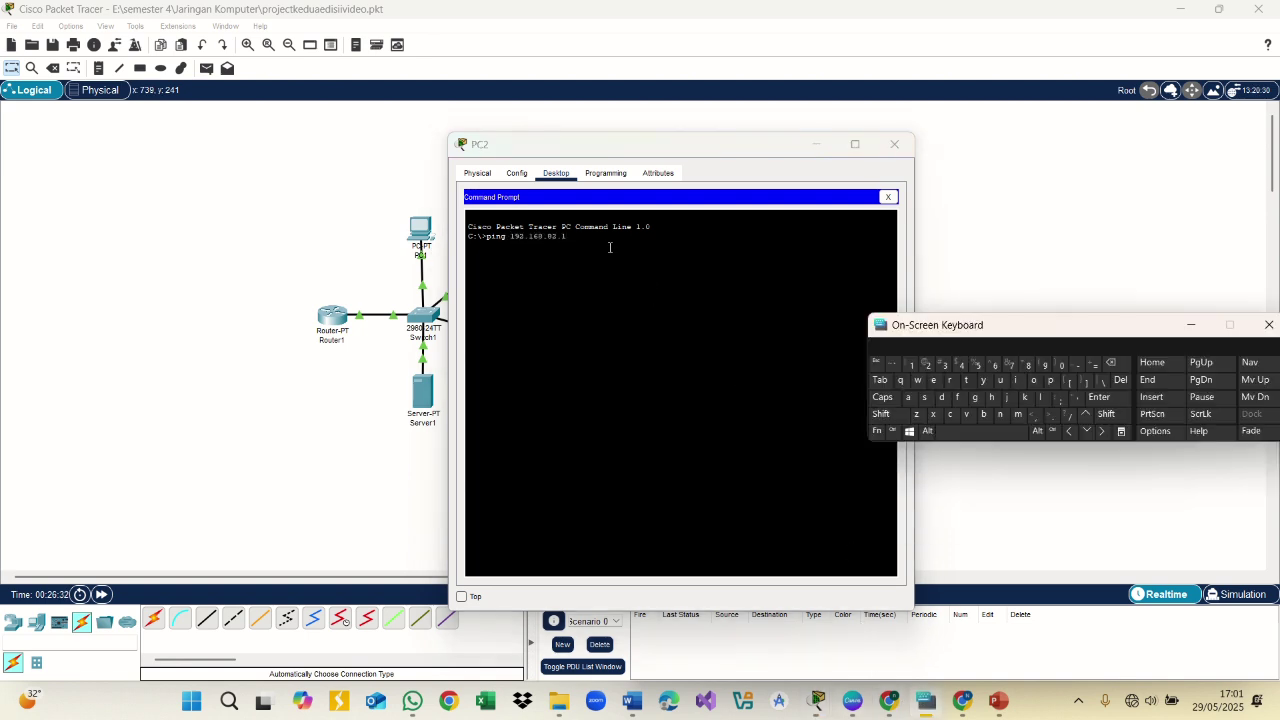
{"action": "key", "text": "alt+F4"}
{"action": "left_click", "coordinate": [489, 252]}
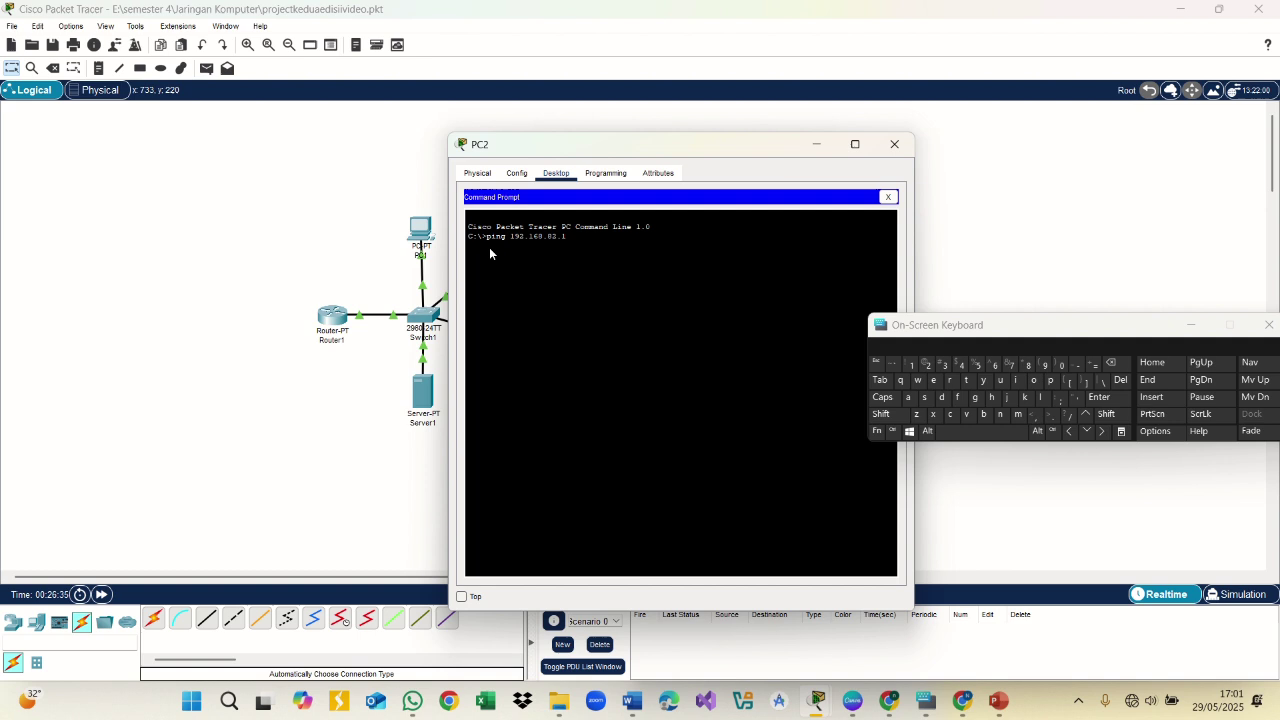
{"action": "left_click", "coordinate": [1099, 397]}
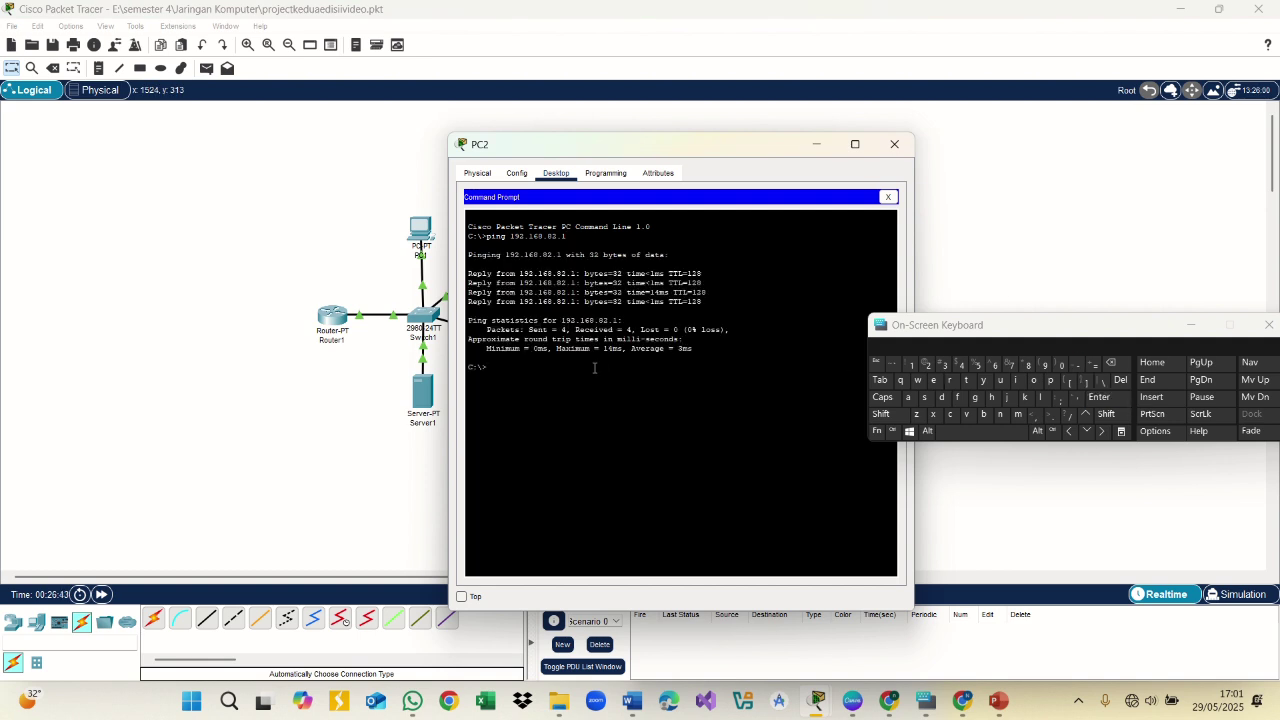
{"action": "left_click", "coordinate": [888, 196]}
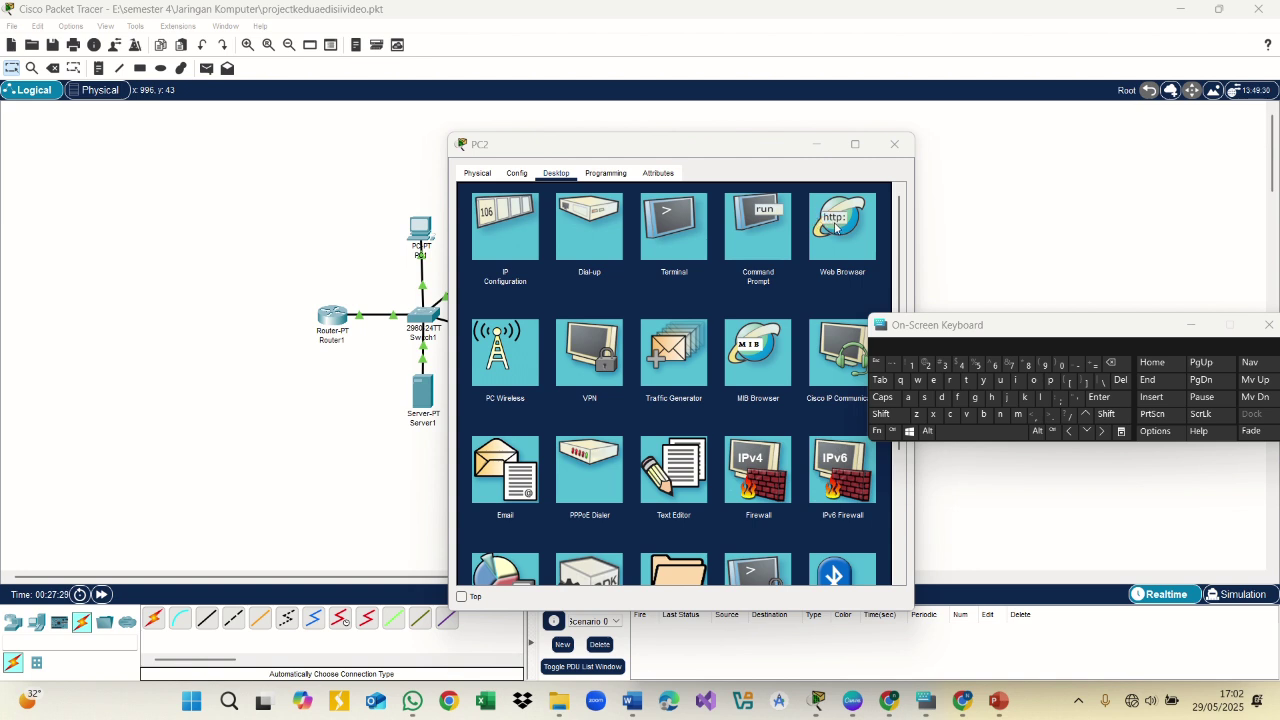
{"action": "left_click", "coordinate": [819, 224]}
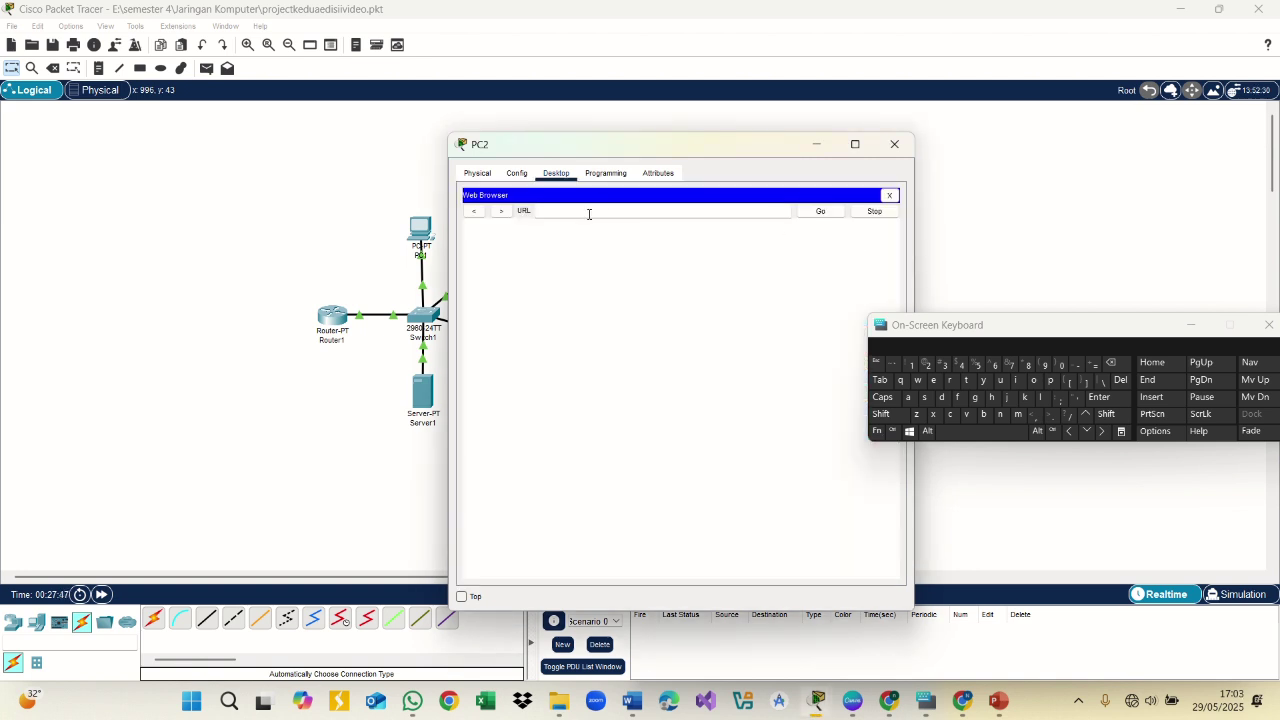
{"action": "type", "text": "paragon.com"}
{"action": "left_click", "coordinate": [820, 211]}
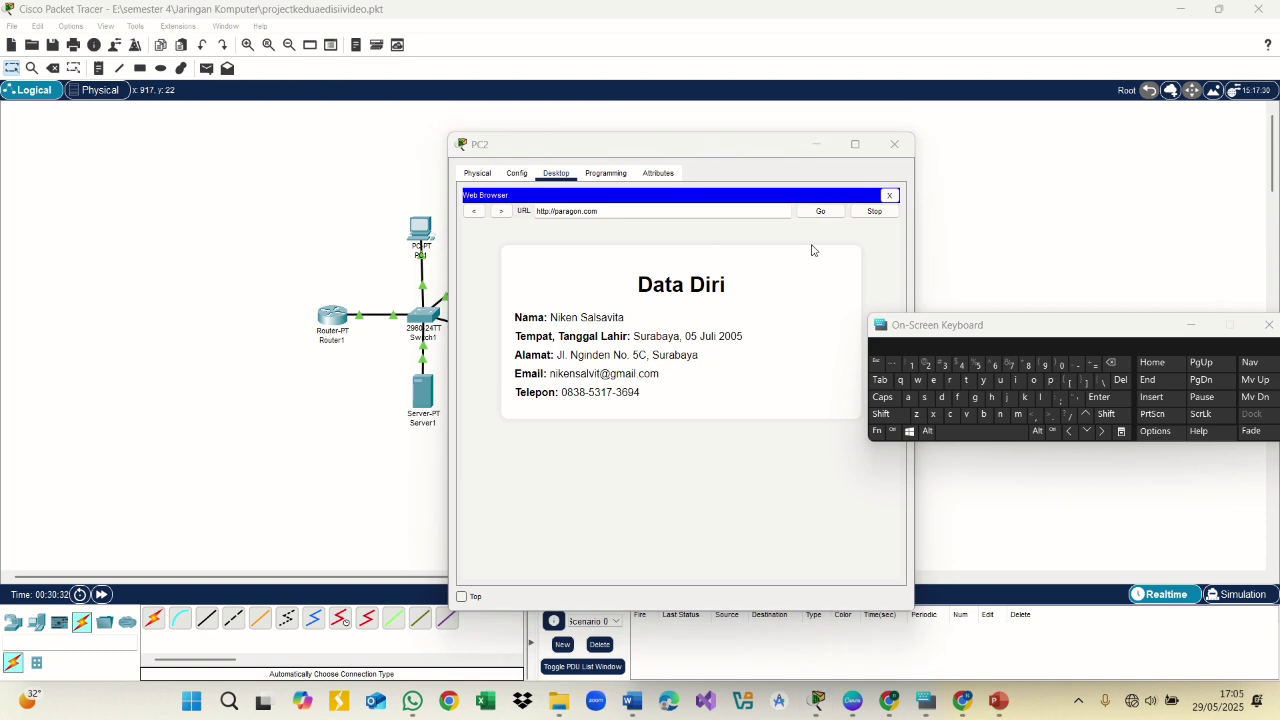
{"action": "left_click", "coordinate": [884, 206]}
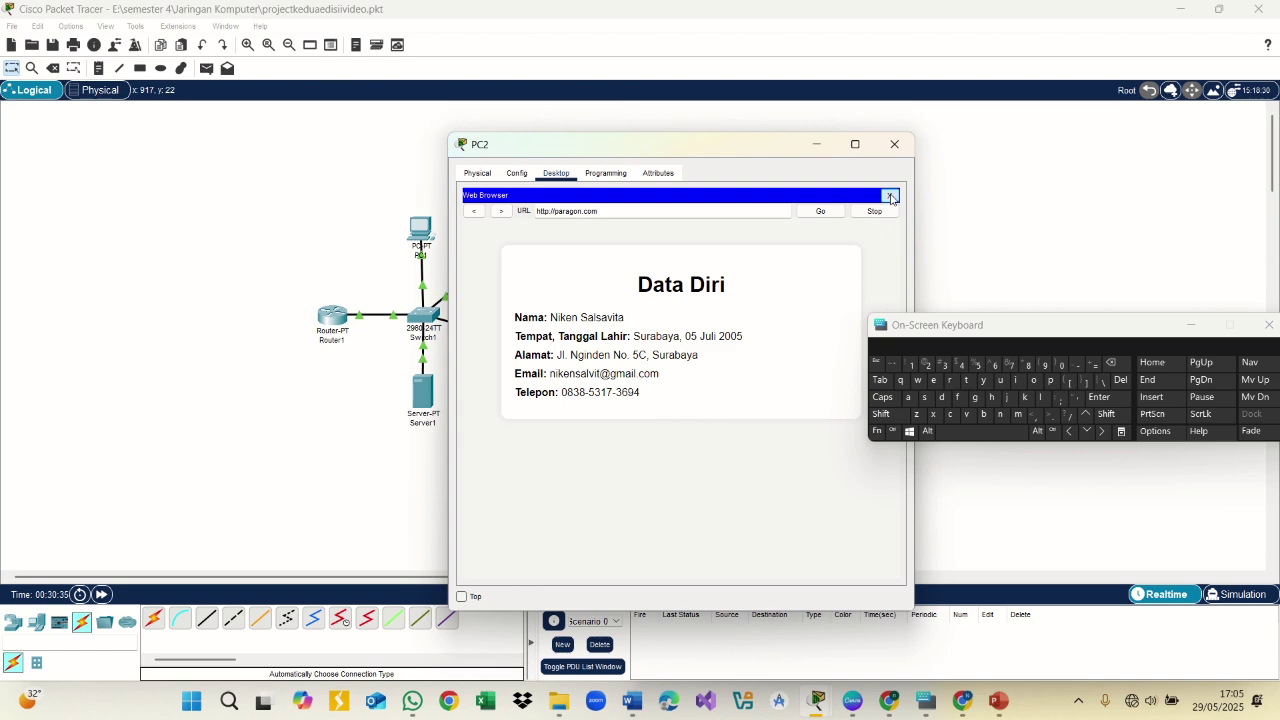
{"action": "left_click", "coordinate": [890, 196]}
{"action": "left_click_drag", "start_coordinate": [1048, 318], "coordinate": [1204, 232]}
{"action": "scroll", "coordinate": [900, 320], "scroll_direction": "down", "scroll_amount": 5}
{"action": "scroll", "coordinate": [900, 320], "scroll_direction": "up", "scroll_amount": 5}
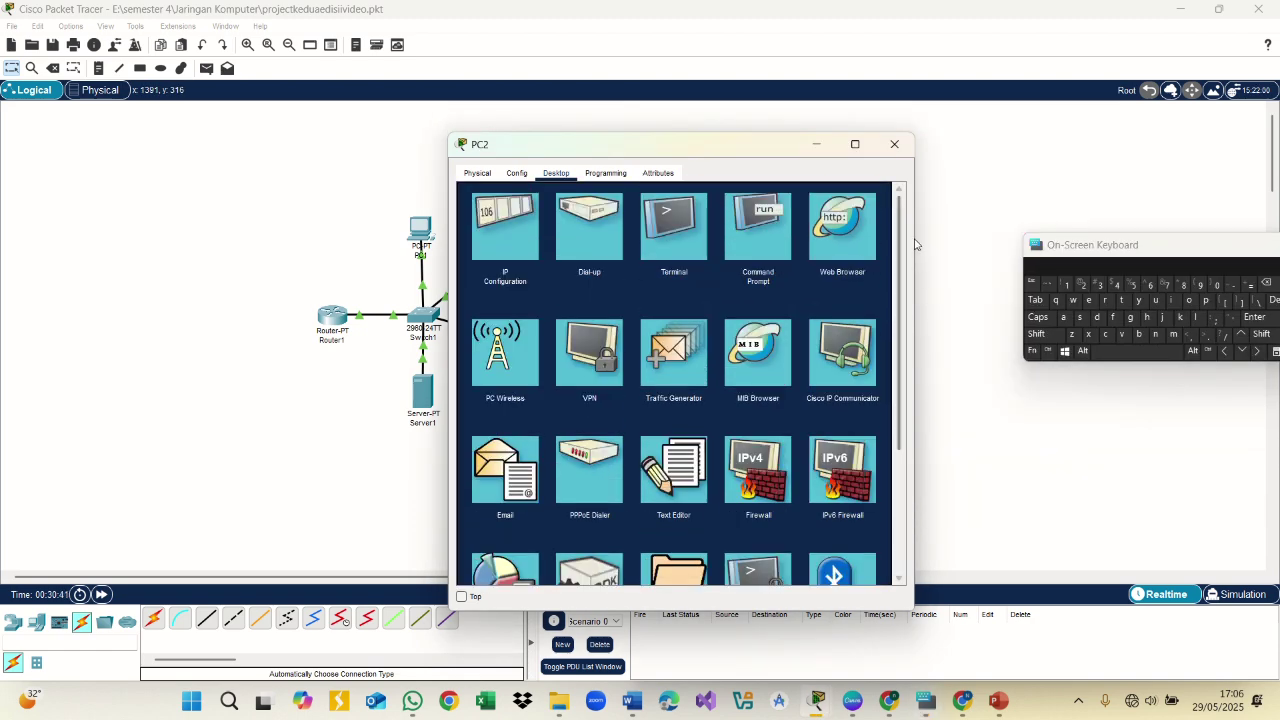
Log in from PC2's command prompt to the FTP server at 192.168.82.1 as admin
{"action": "left_click", "coordinate": [765, 234]}
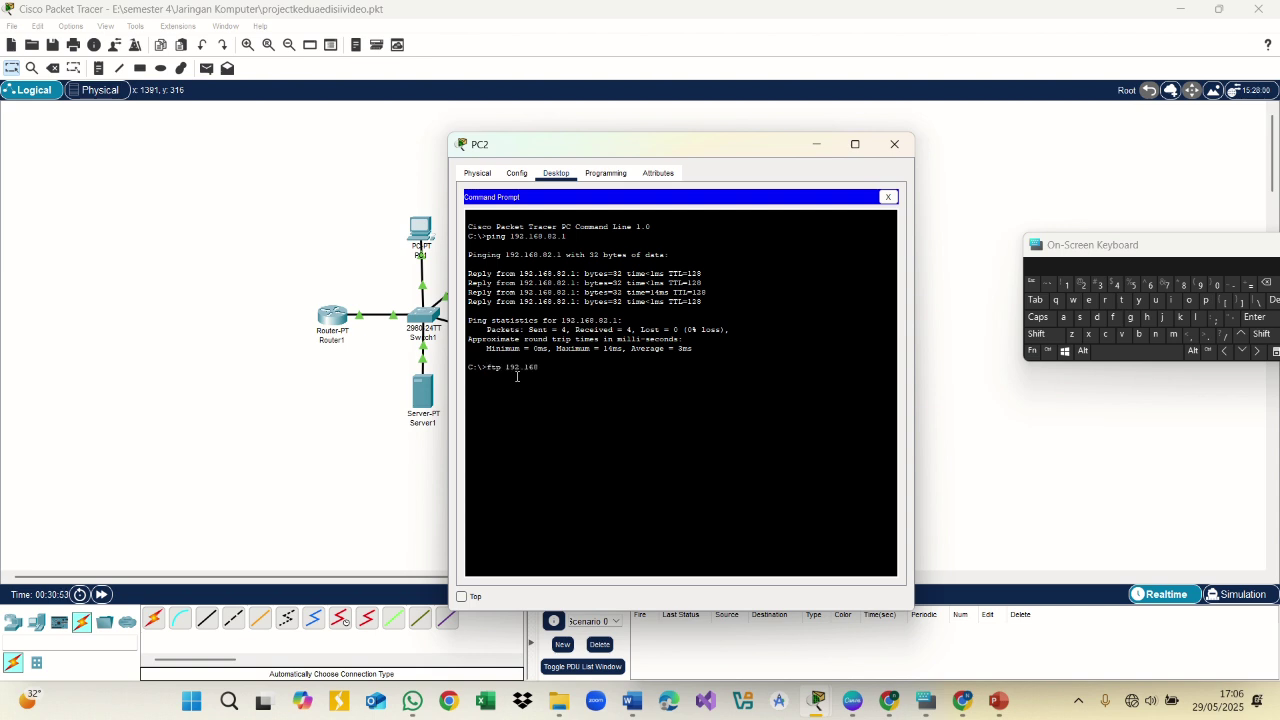
{"action": "left_click_drag", "start_coordinate": [1089, 244], "coordinate": [905, 197]}
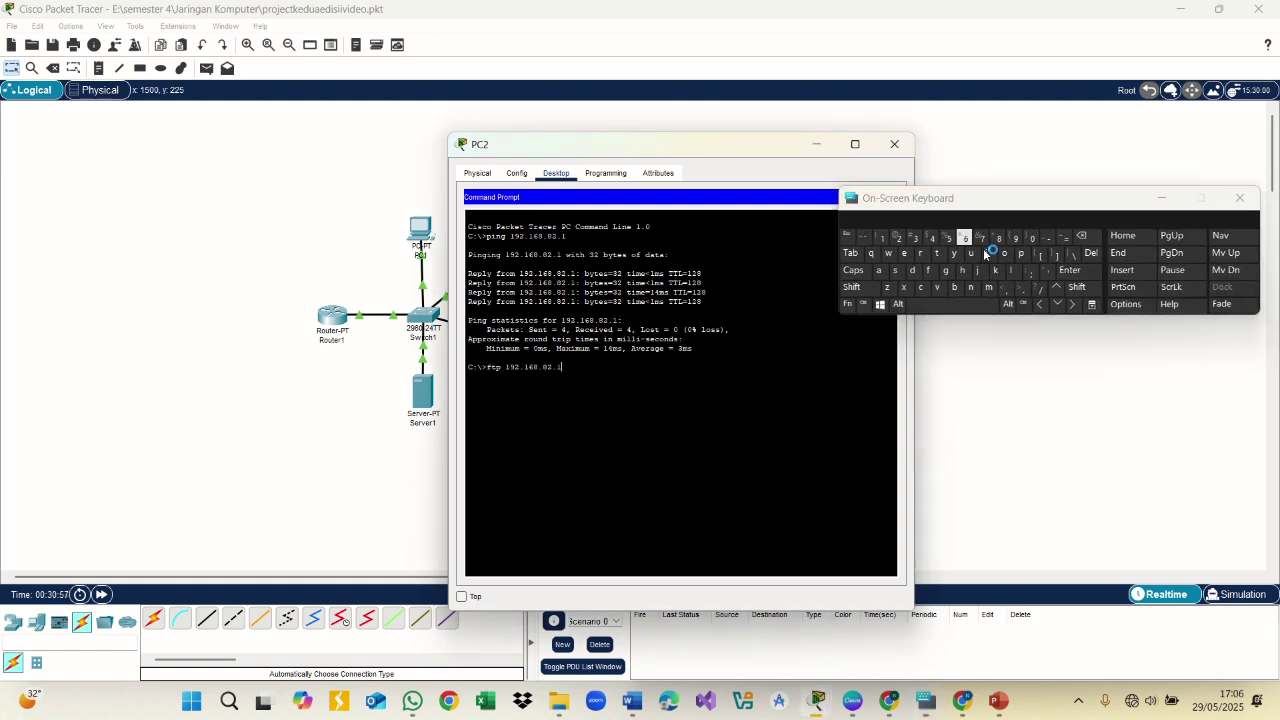
{"action": "left_click", "coordinate": [1070, 270]}
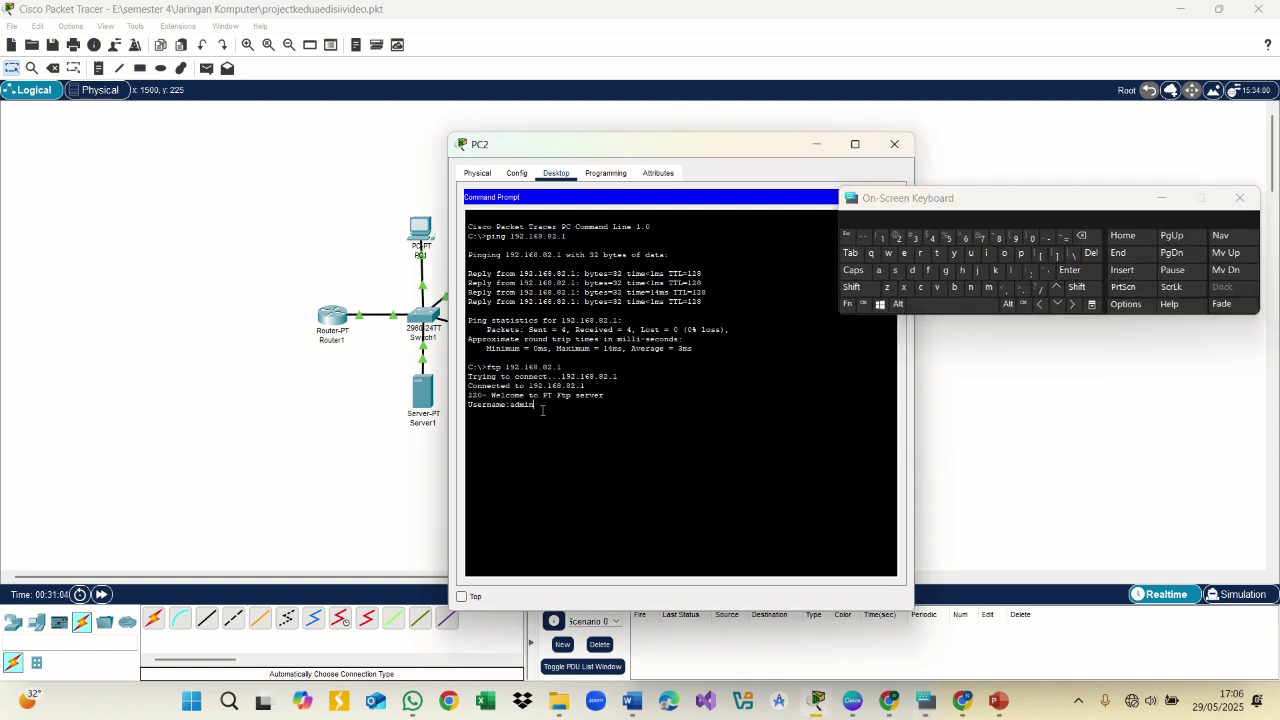
{"action": "left_click", "coordinate": [1076, 272]}
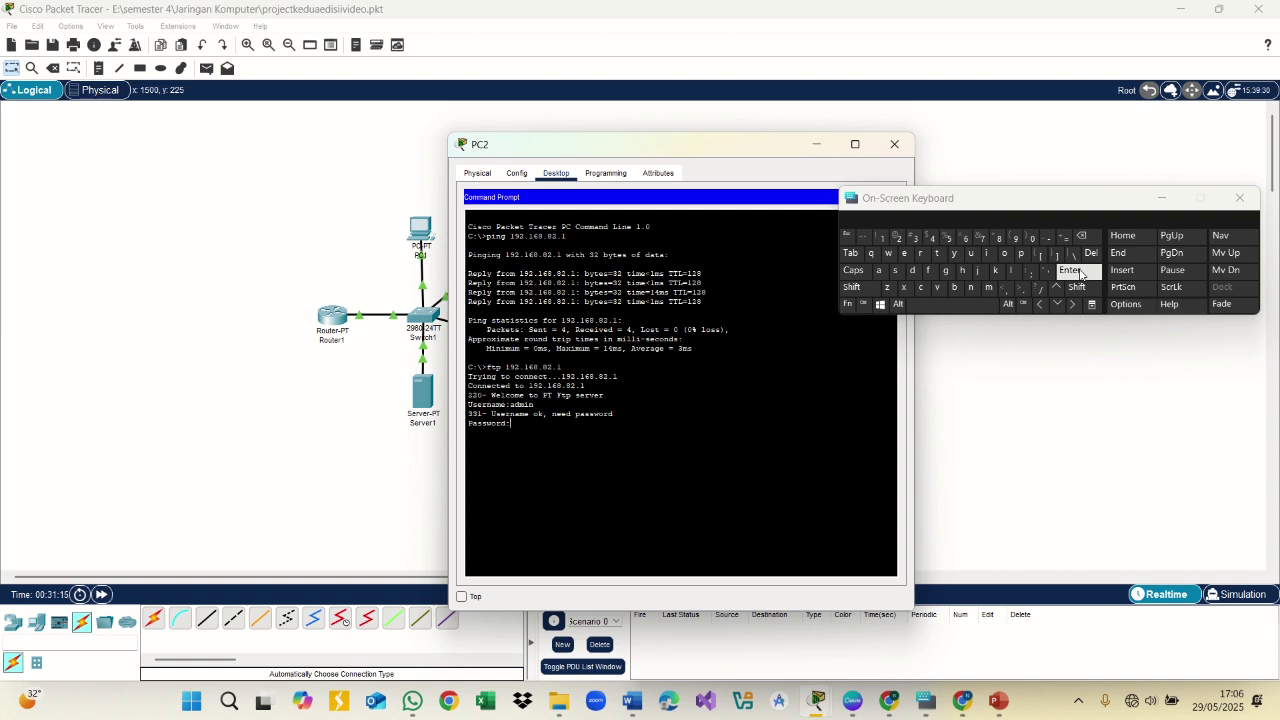
{"action": "left_click", "coordinate": [1079, 272]}
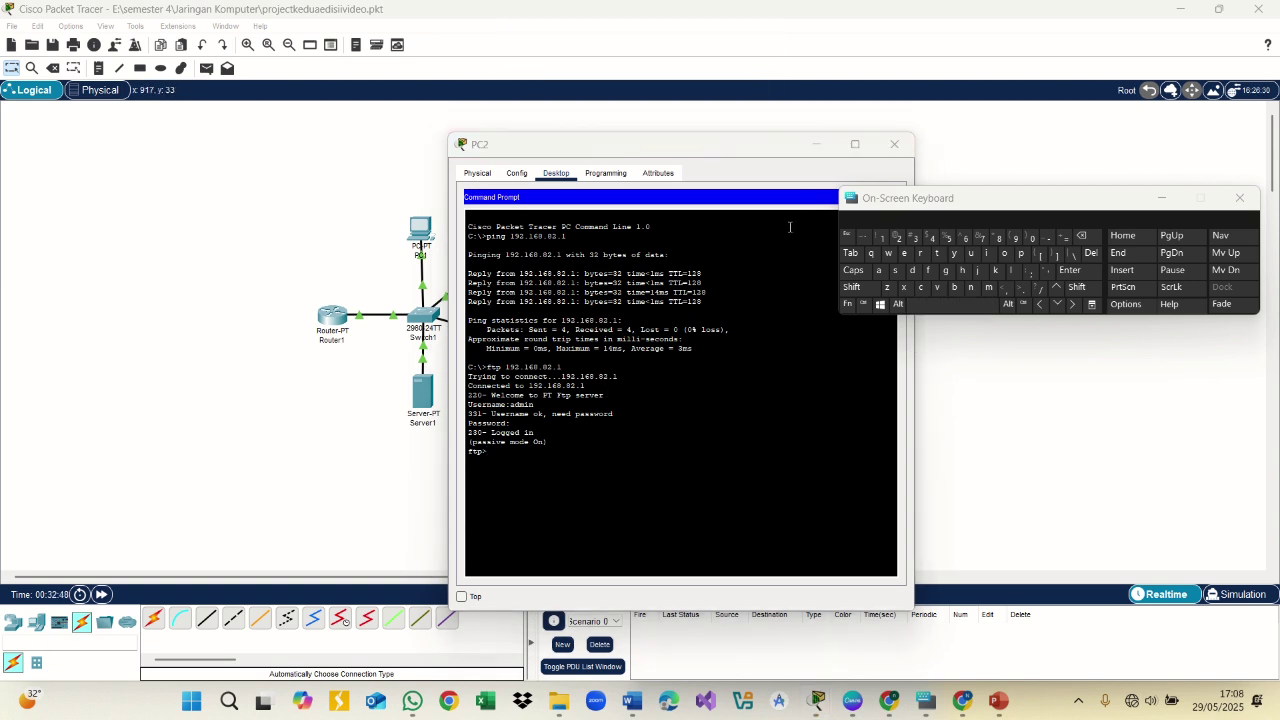
{"action": "left_click", "coordinate": [816, 144]}
{"action": "left_click", "coordinate": [424, 390]}
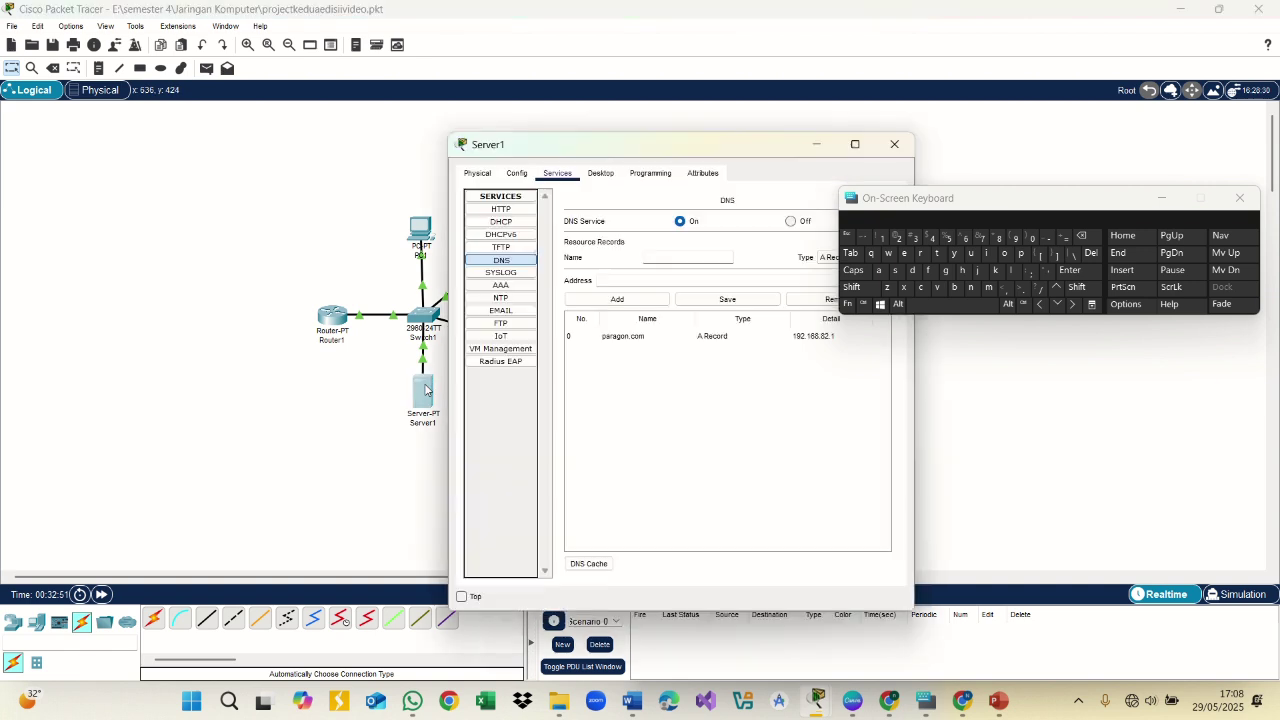
{"action": "left_click", "coordinate": [502, 324]}
{"action": "mouse_move", "coordinate": [874, 458]}
{"action": "left_mouse_down"}
{"action": "mouse_move", "coordinate": [871, 514]}
{"action": "mouse_move", "coordinate": [871, 449]}
{"action": "left_mouse_up"}
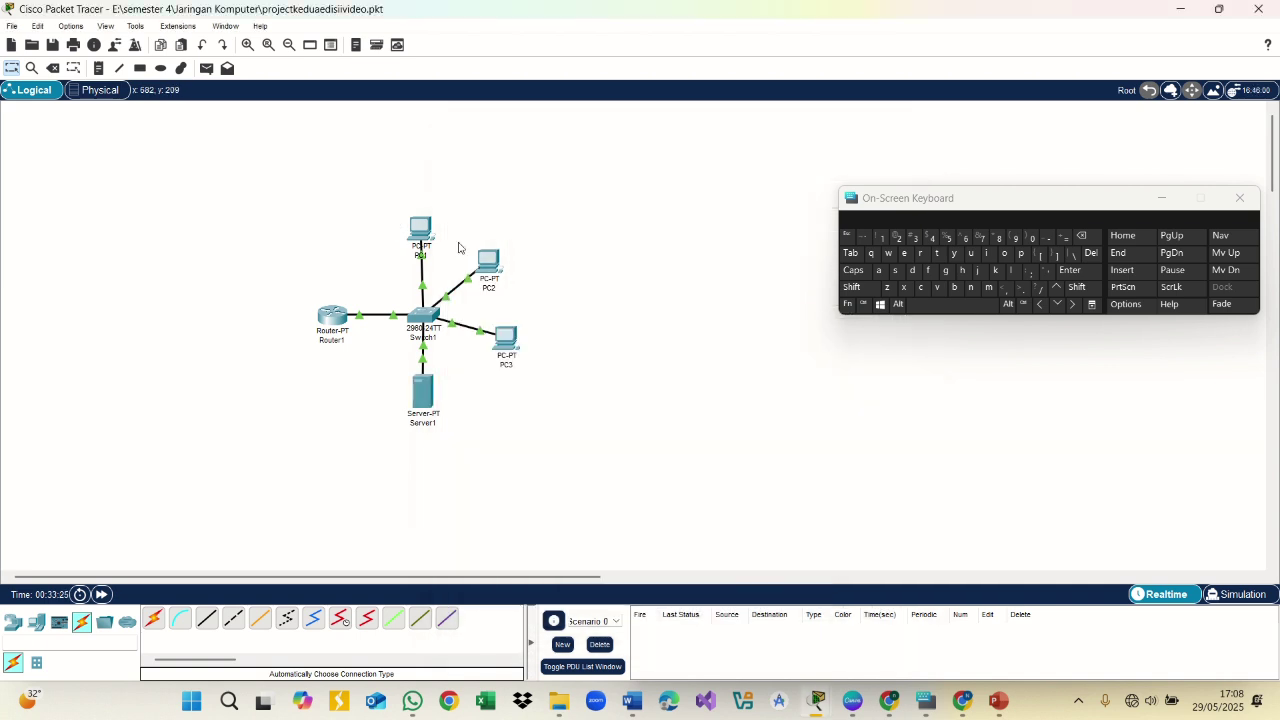
{"action": "left_click", "coordinate": [489, 264]}
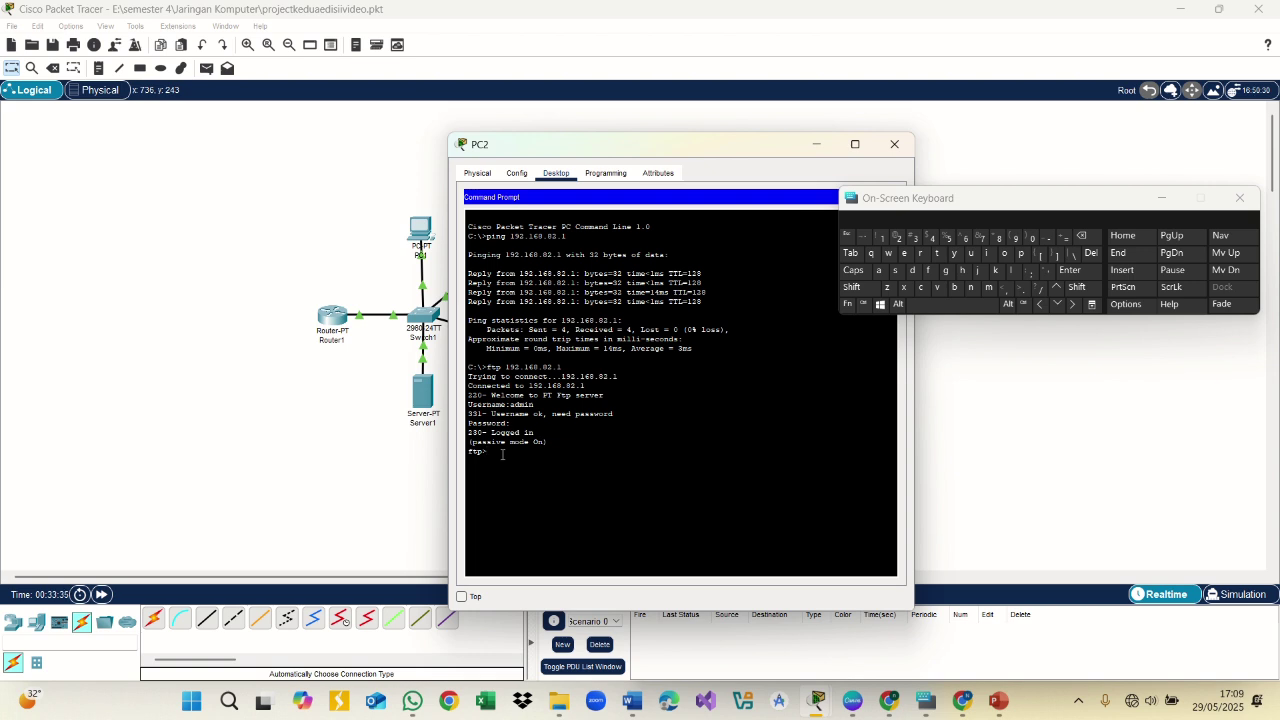
Run get asa842-k8.bin at PC2's ftp> prompt after checking Server1's FTP files
{"action": "type", "text": "get asad"}
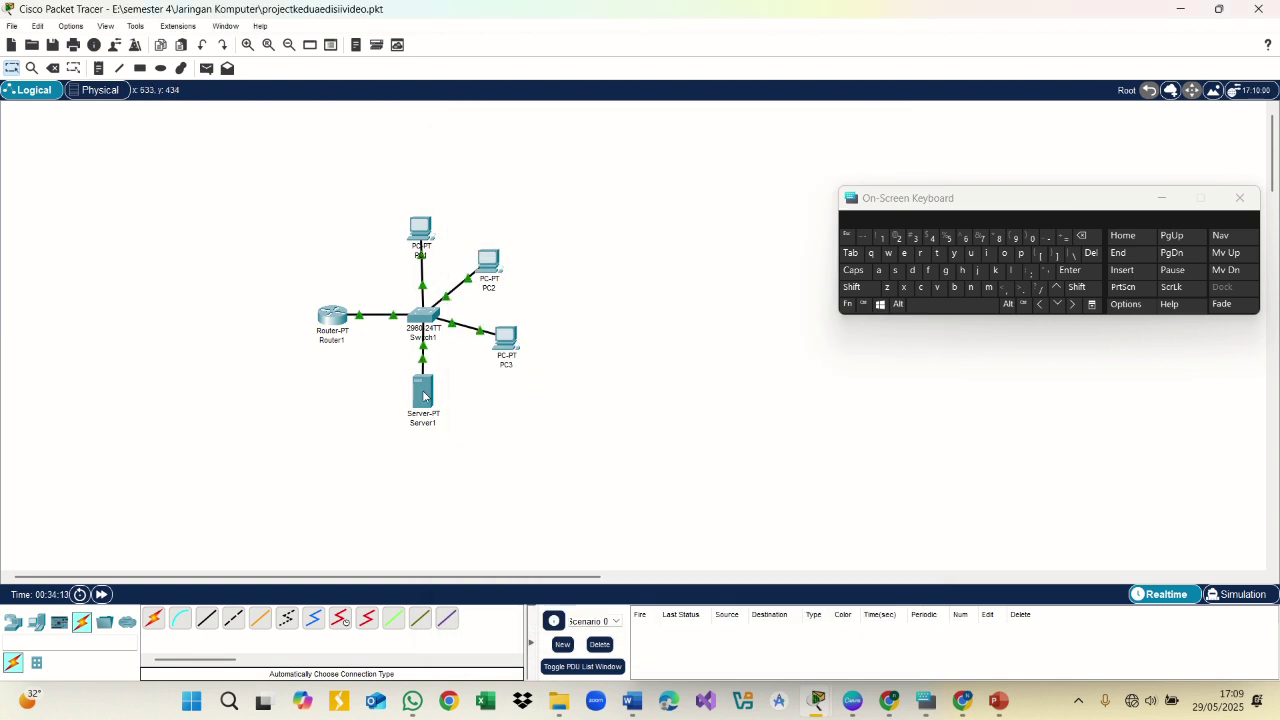
{"action": "left_click", "coordinate": [423, 397]}
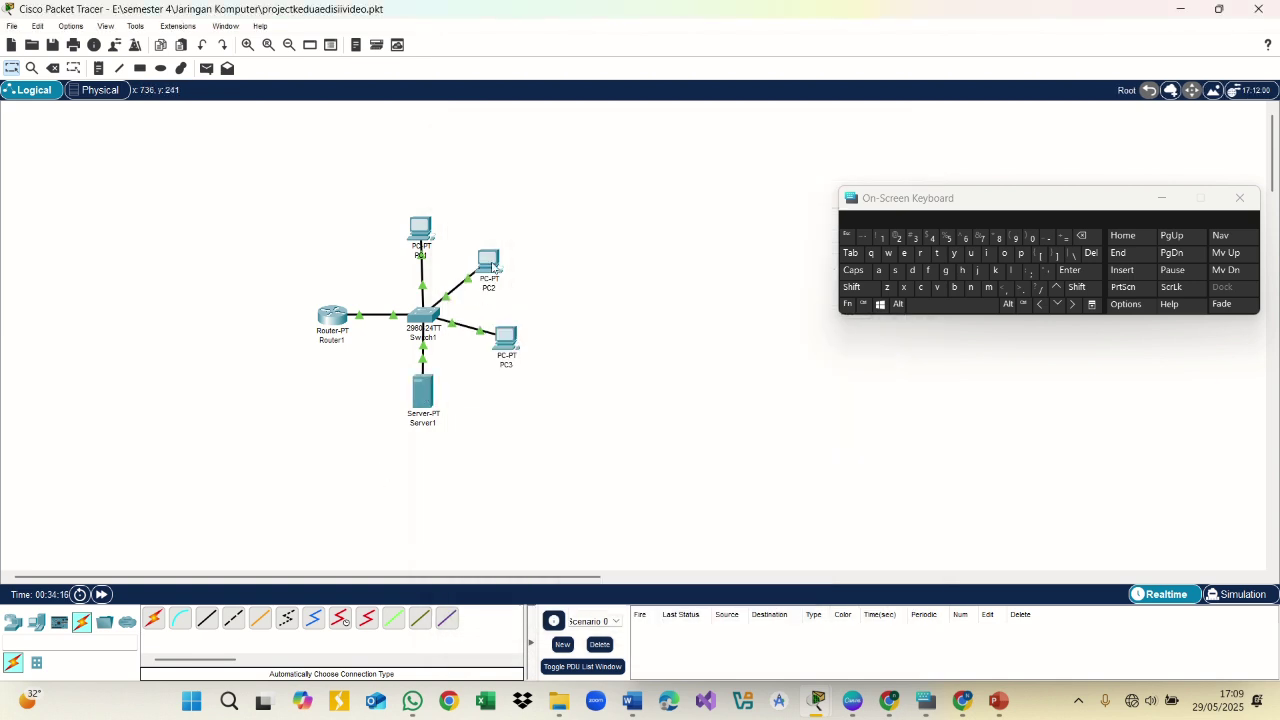
{"action": "left_click", "coordinate": [495, 268]}
{"action": "left_click", "coordinate": [1069, 270]}
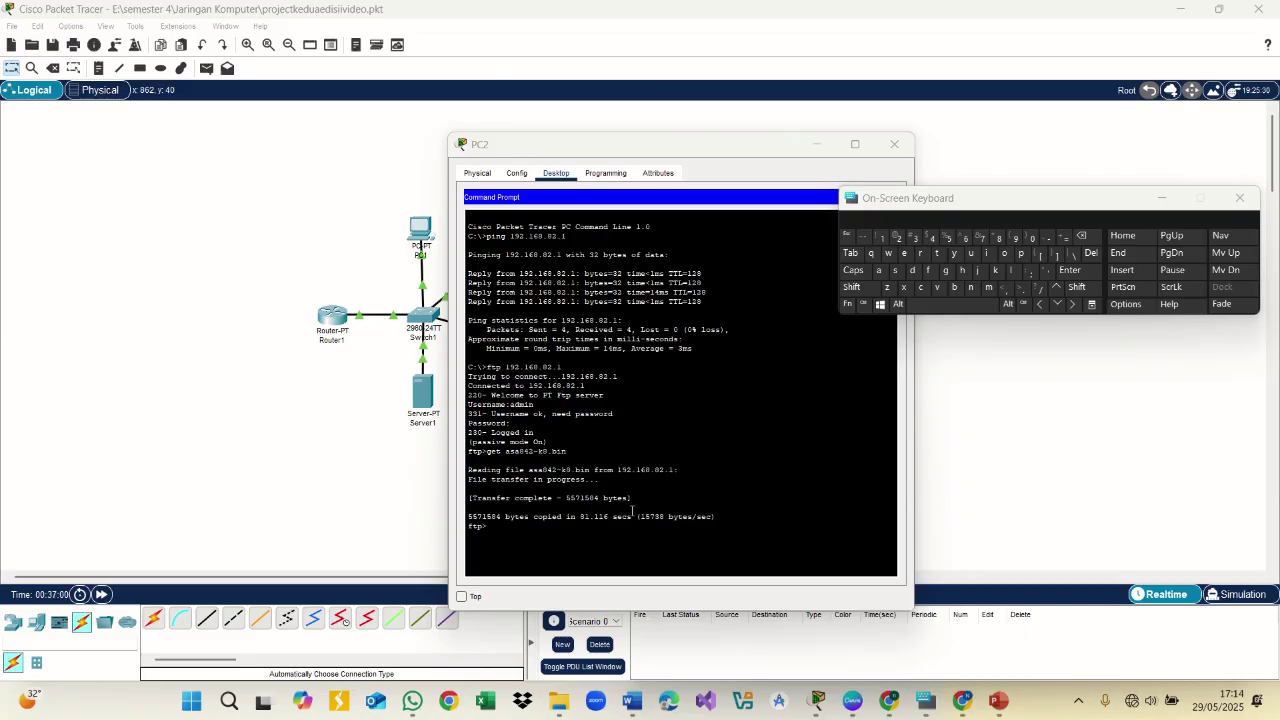
Review the 5571584-byte transfer output and check the project assignment document
{"action": "left_click_drag", "start_coordinate": [501, 534], "coordinate": [466, 451]}
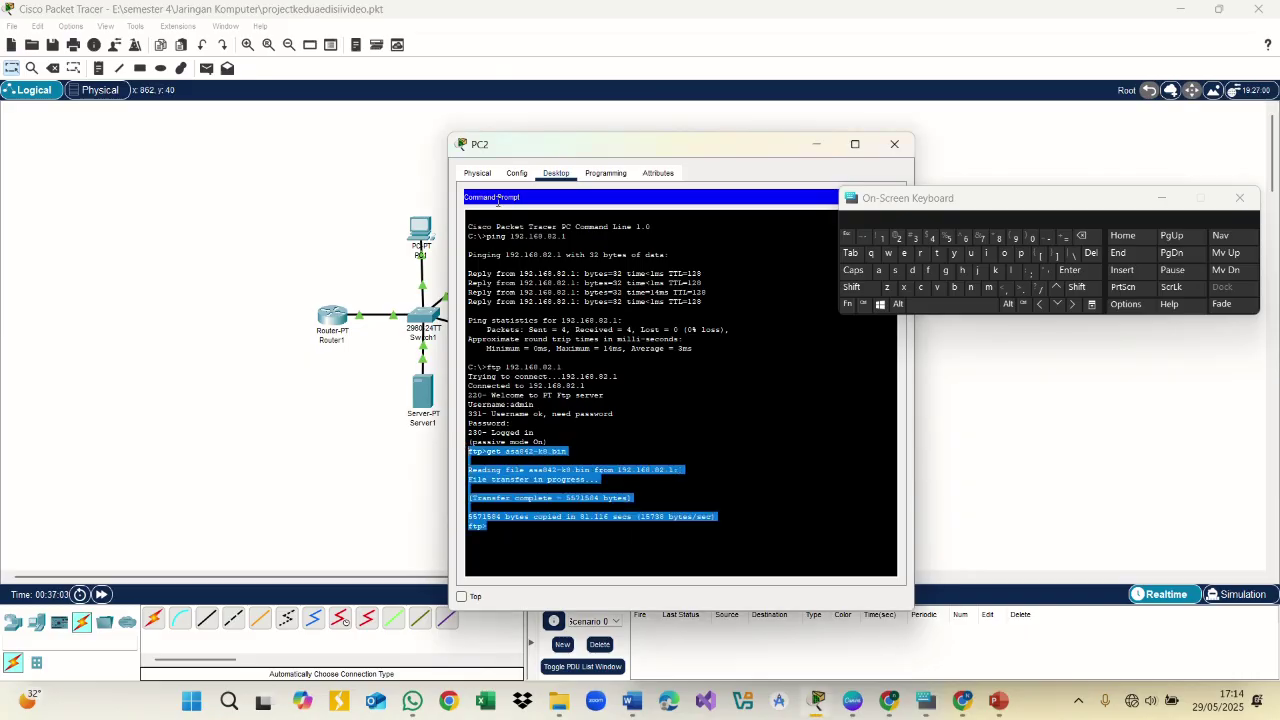
{"action": "left_click", "coordinate": [512, 109]}
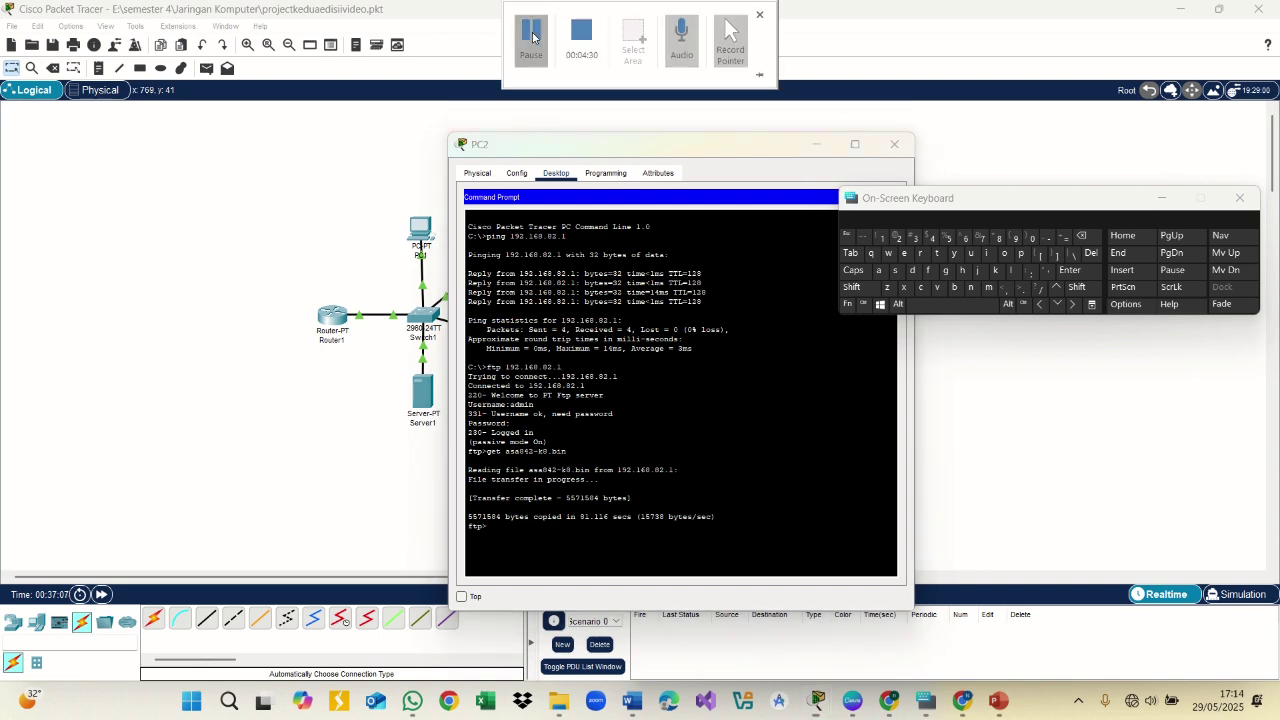
{"action": "left_click", "coordinate": [533, 37]}
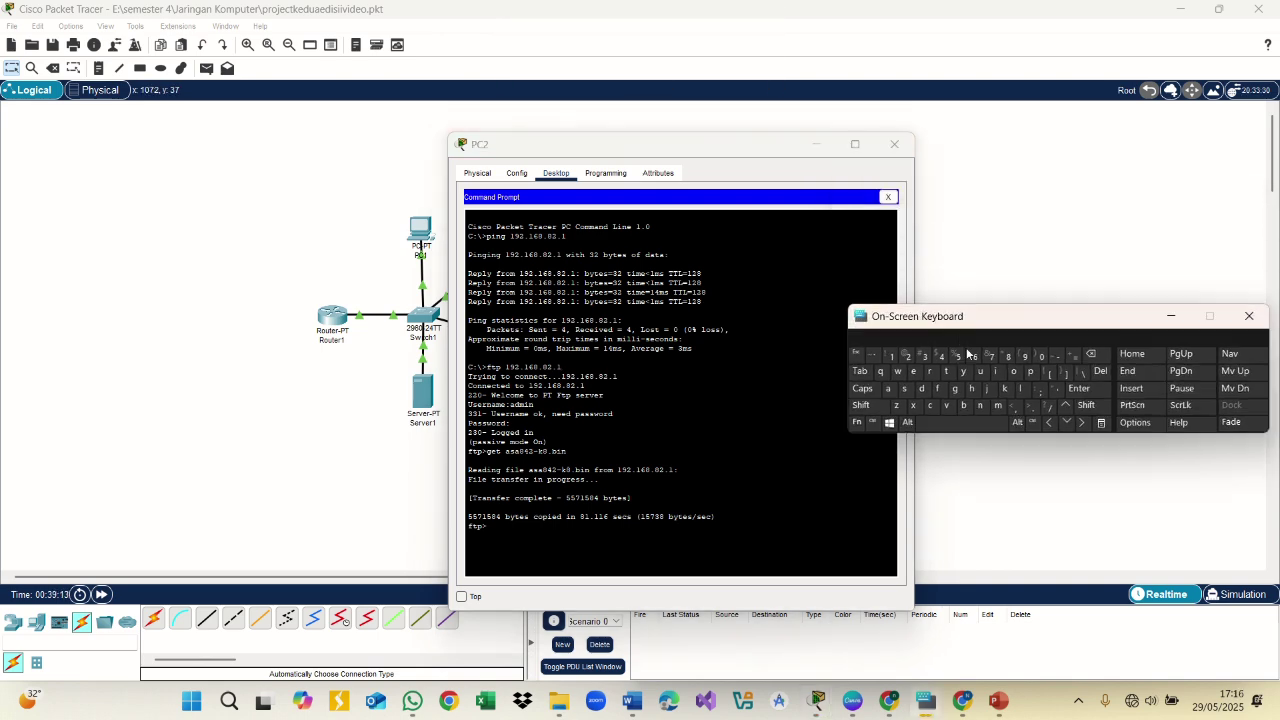
{"action": "left_click_drag", "start_coordinate": [960, 320], "coordinate": [972, 377]}
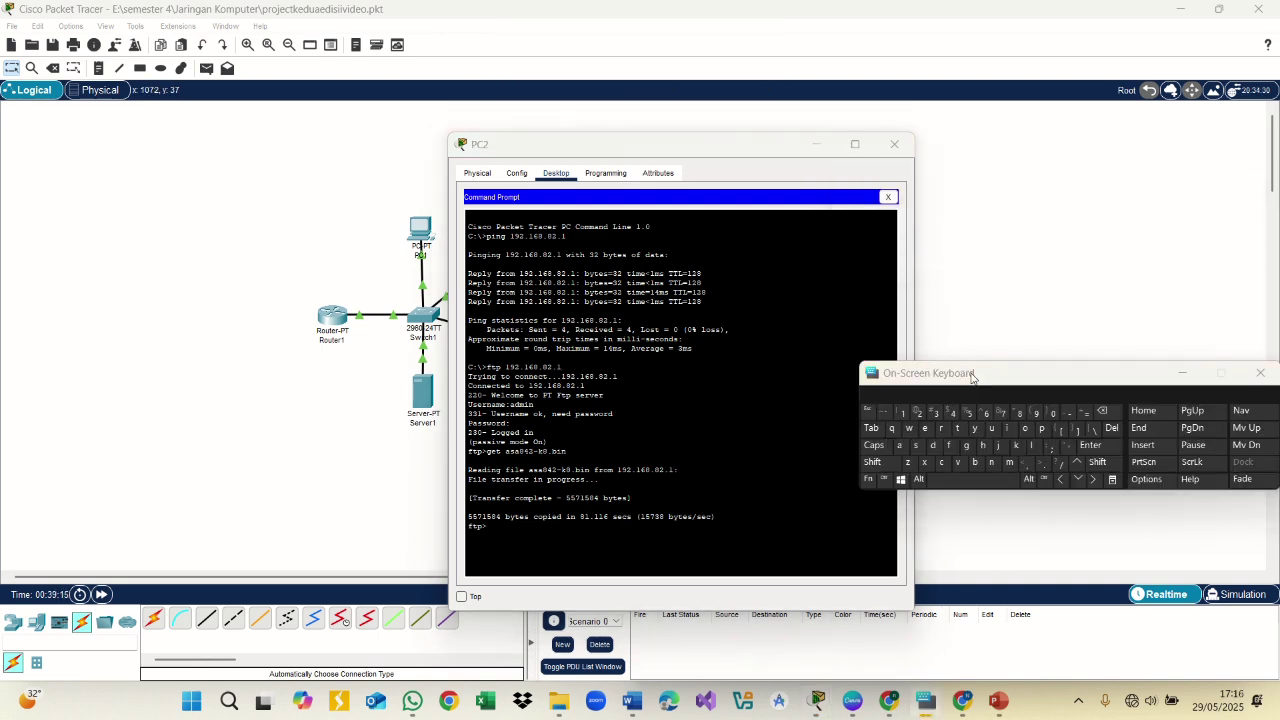
{"action": "left_click", "coordinate": [631, 700]}
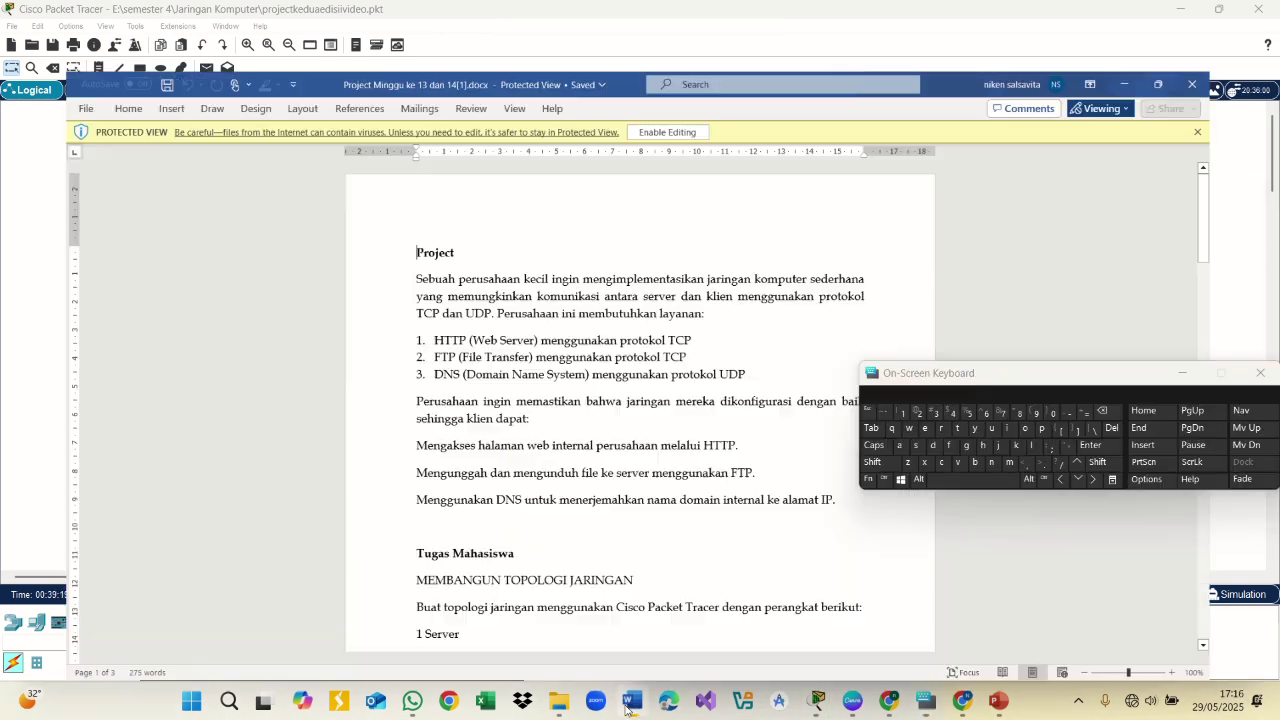
{"action": "mouse_move", "coordinate": [818, 700]}
{"action": "left_click", "coordinate": [663, 626]}
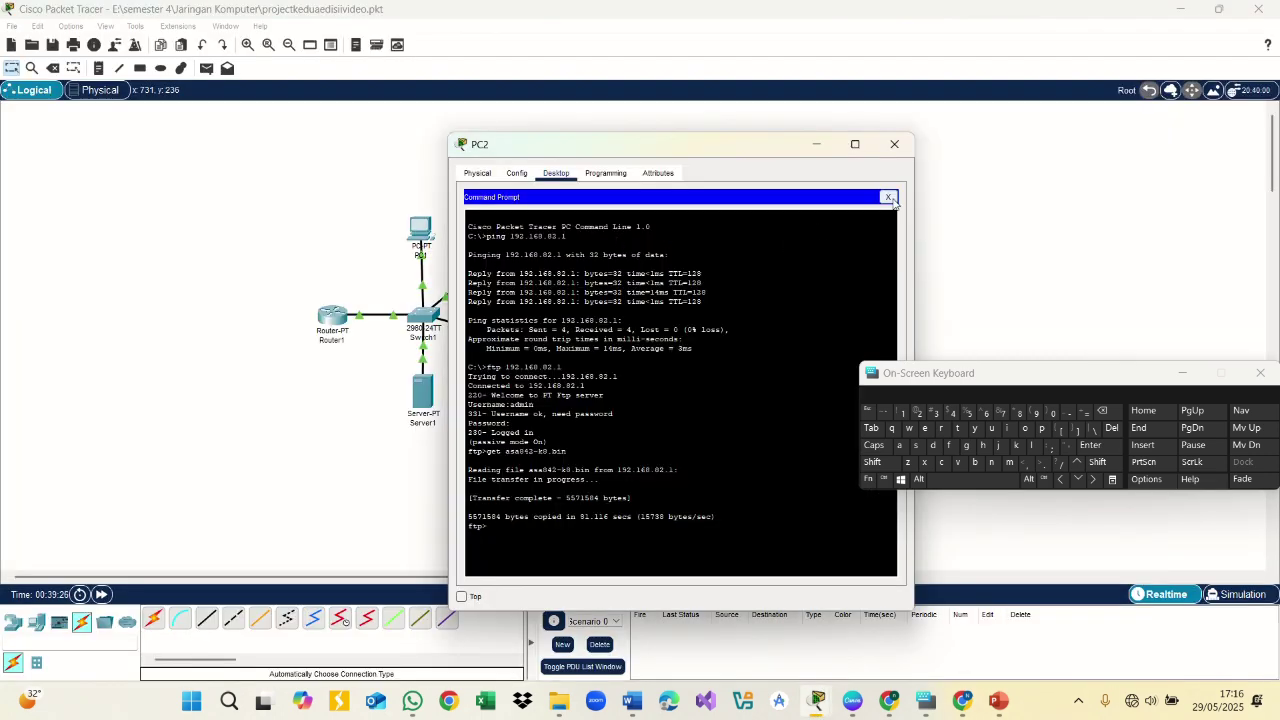
{"action": "left_click", "coordinate": [887, 196]}
{"action": "left_click", "coordinate": [846, 239]}
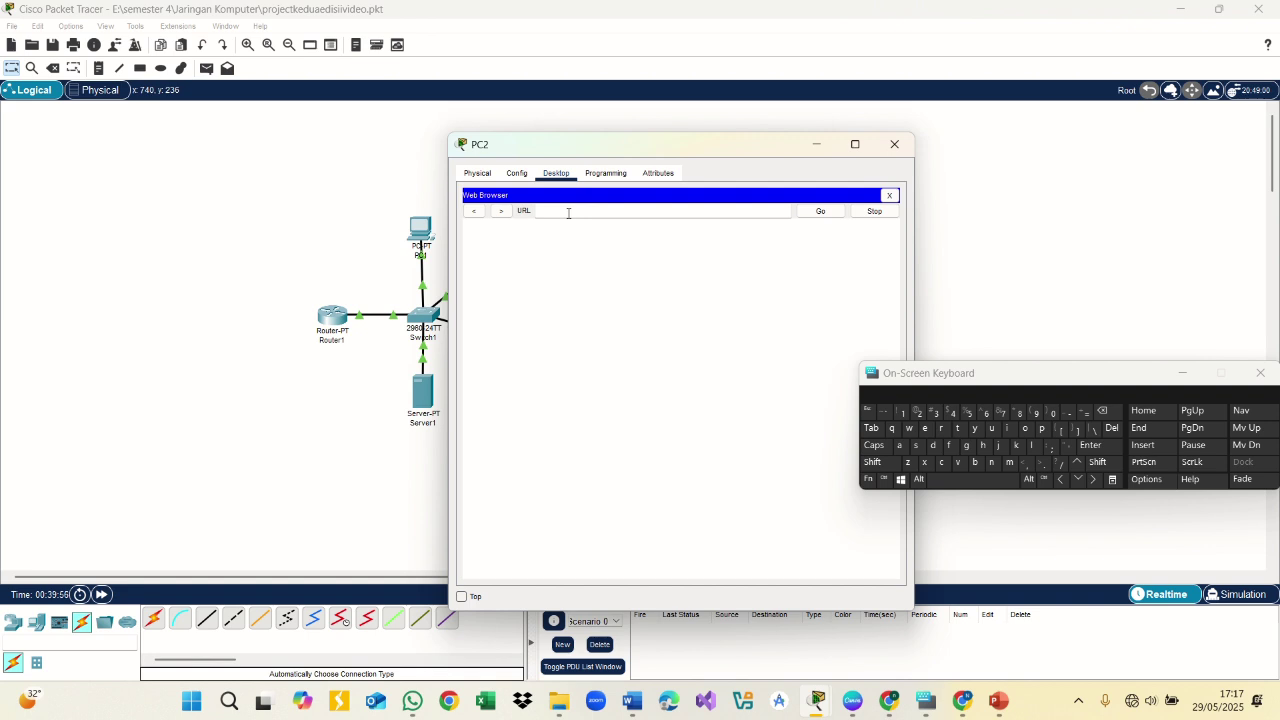
{"action": "type", "text": "agon.com"}
{"action": "left_click", "coordinate": [821, 210]}
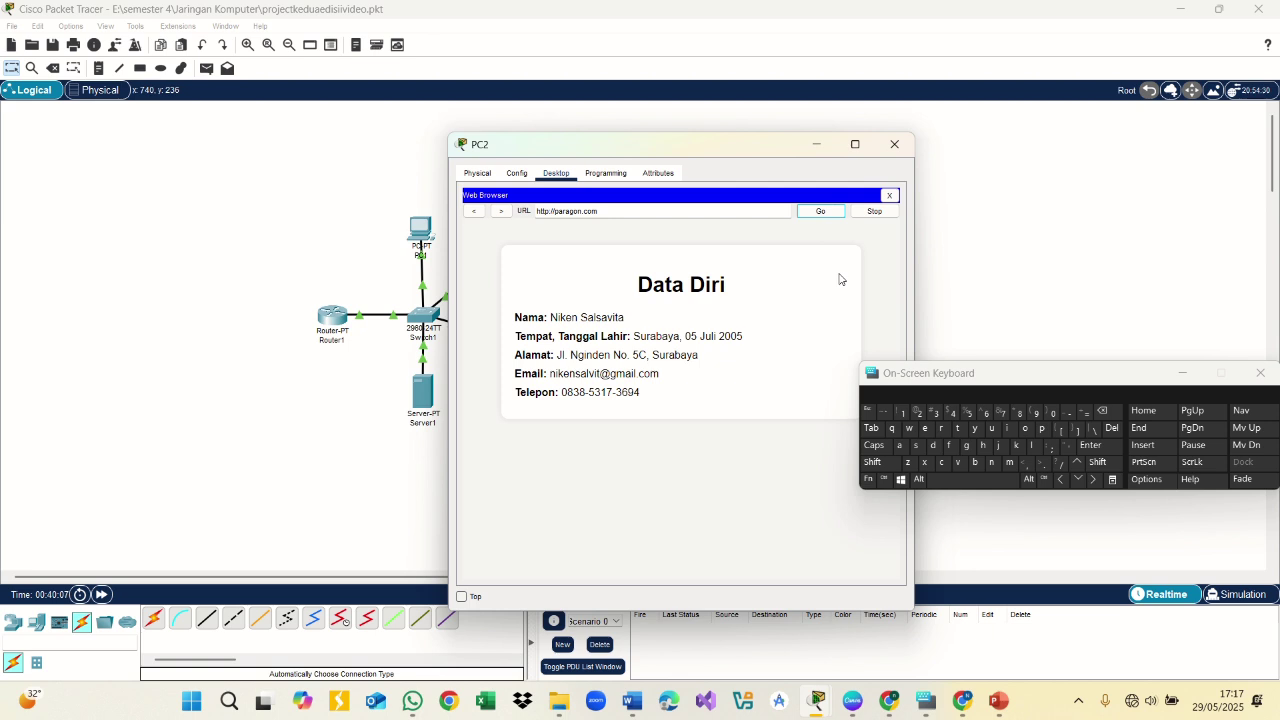
Load the same page again using the server's IP address 192.168.82.1
{"action": "left_click", "coordinate": [599, 211]}
{"action": "left_click_drag", "start_coordinate": [599, 211], "coordinate": [537, 213]}
{"action": "type", "text": "192.168.82.1"}
{"action": "left_click", "coordinate": [651, 207]}
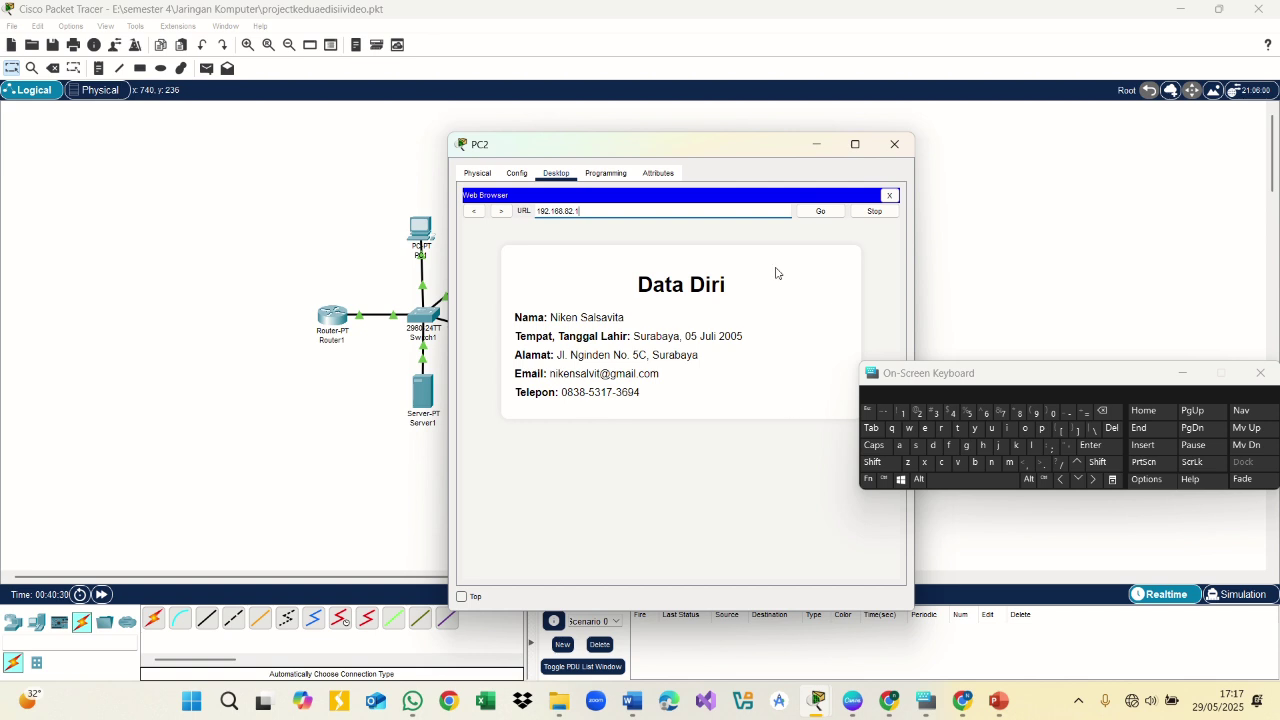
{"action": "left_click", "coordinate": [836, 213]}
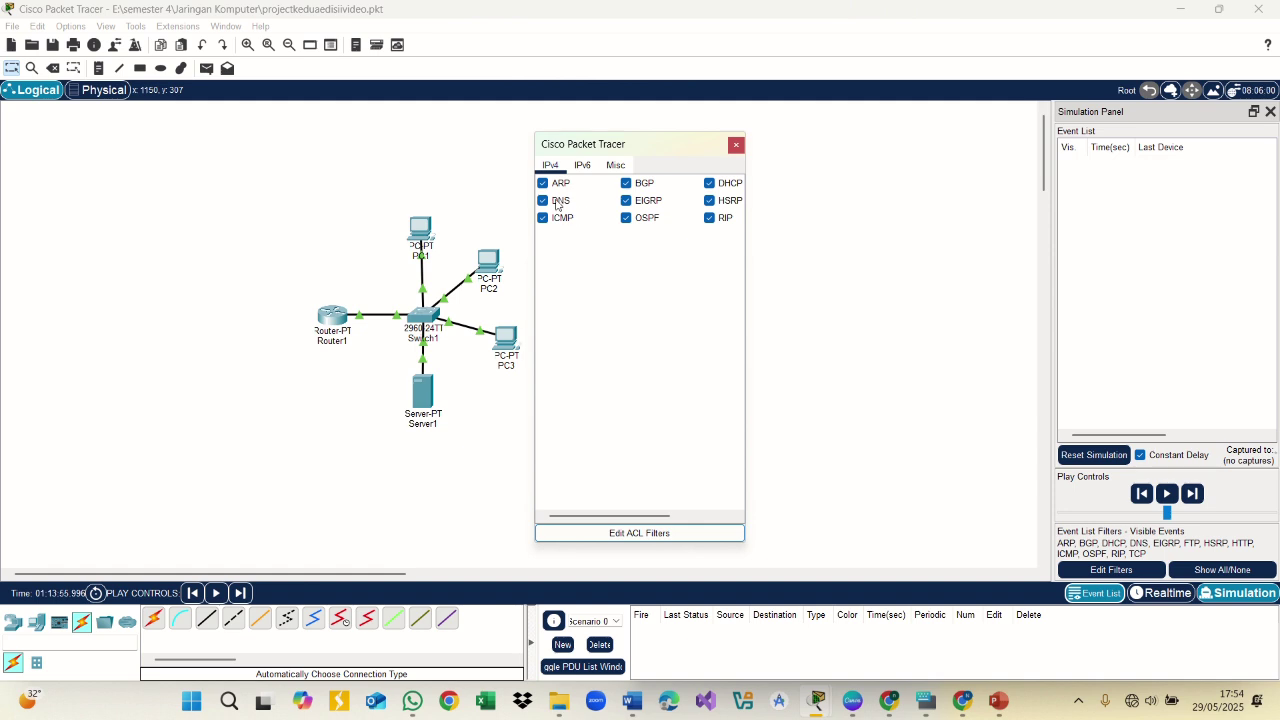
Exclude DNS from the simulation event filter, keeping ARP through TCP visible
{"action": "left_click", "coordinate": [543, 201]}
{"action": "left_click", "coordinate": [584, 166]}
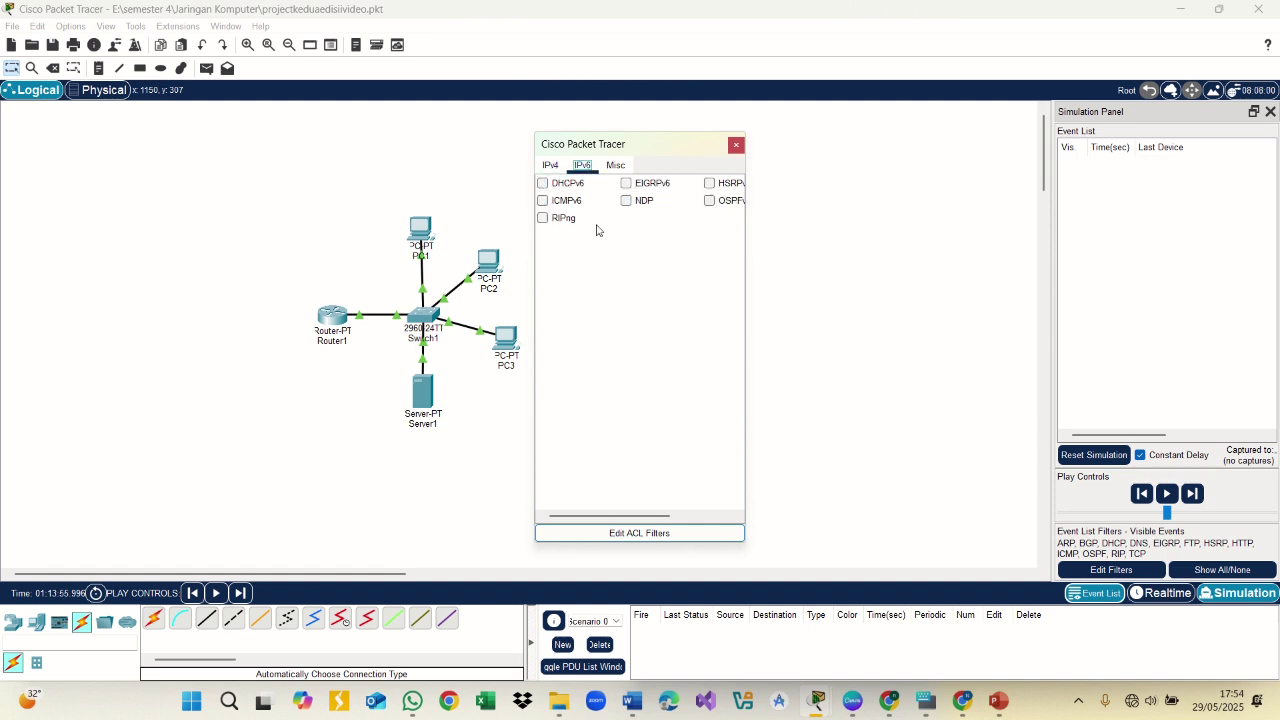
{"action": "left_click", "coordinate": [616, 166]}
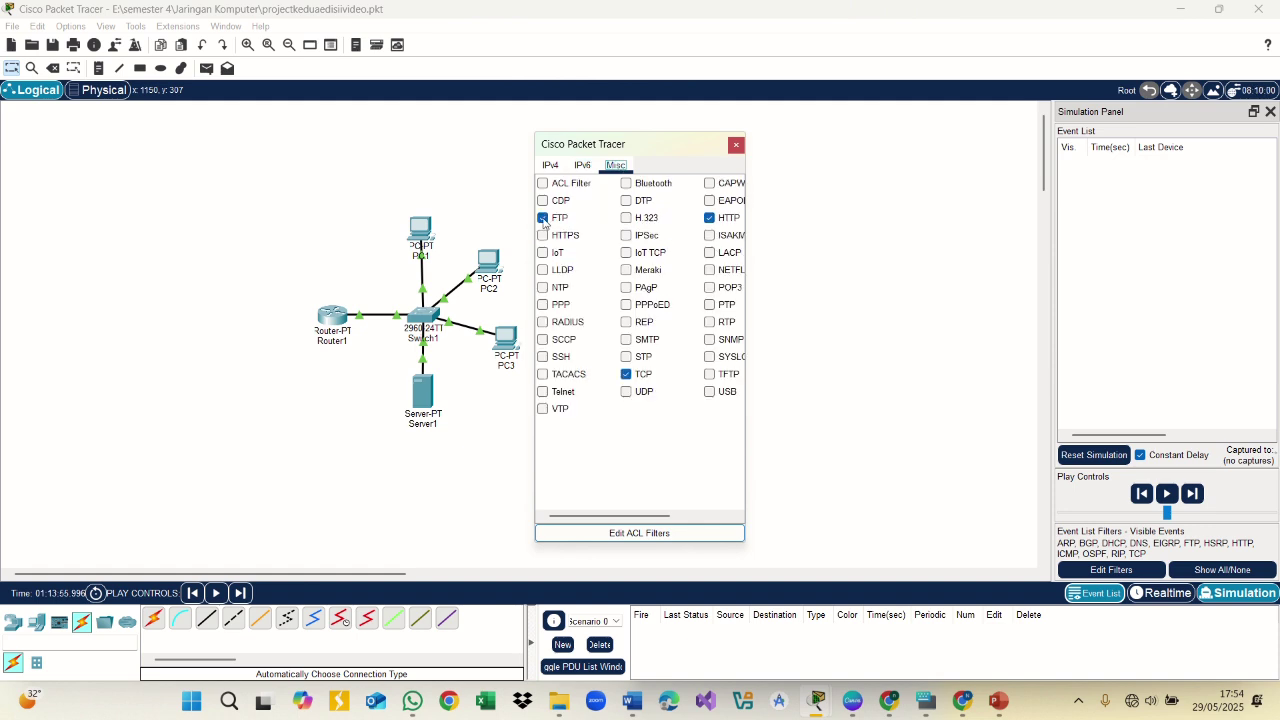
{"action": "left_click", "coordinate": [626, 374]}
{"action": "left_click", "coordinate": [626, 374]}
{"action": "left_click", "coordinate": [550, 166]}
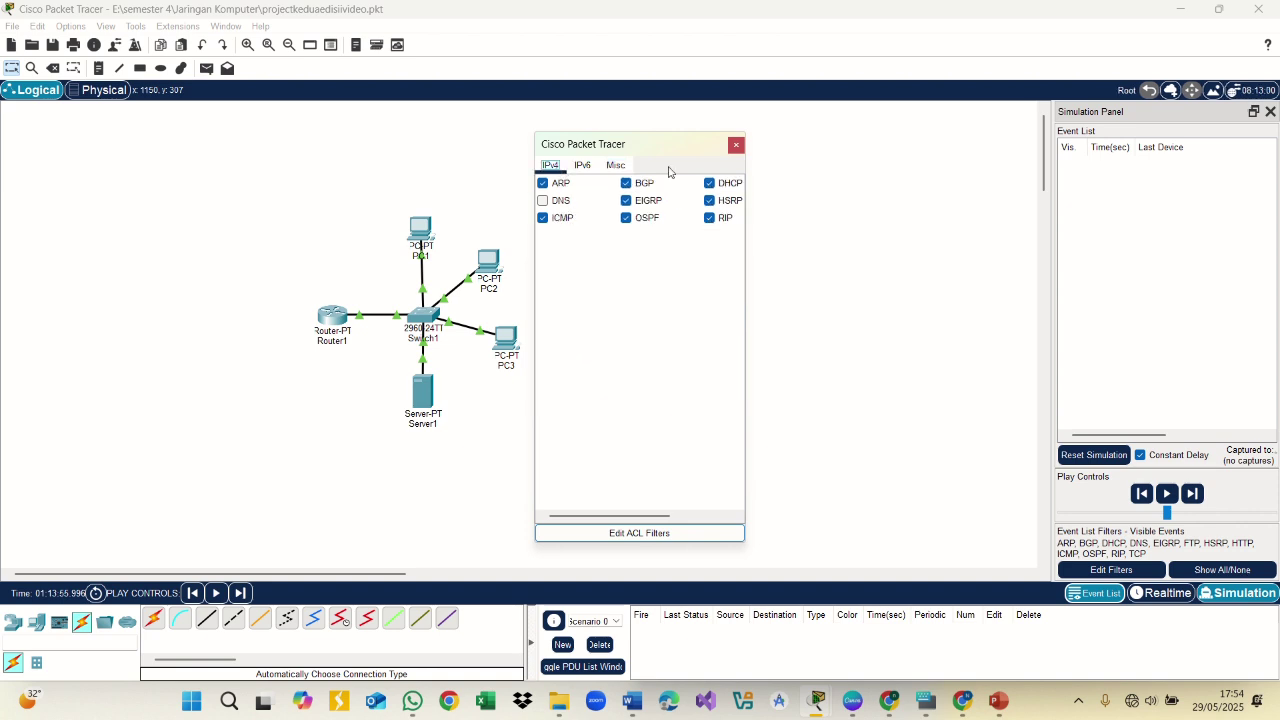
{"action": "left_click", "coordinate": [736, 145]}
{"action": "left_click", "coordinate": [206, 68]}
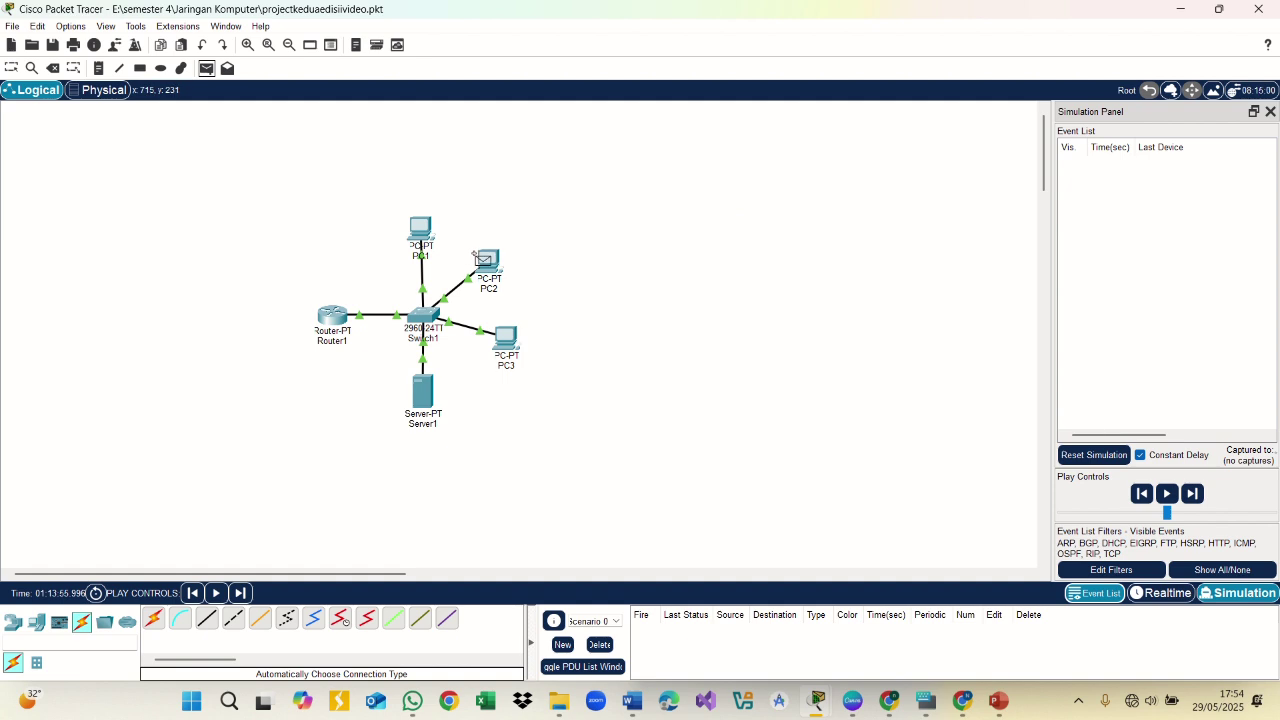
Simulate an ICMP PDU from PC2 to Server1 until it shows Successful, then reopen the event filters
{"action": "left_click", "coordinate": [486, 260]}
{"action": "left_click", "coordinate": [422, 394]}
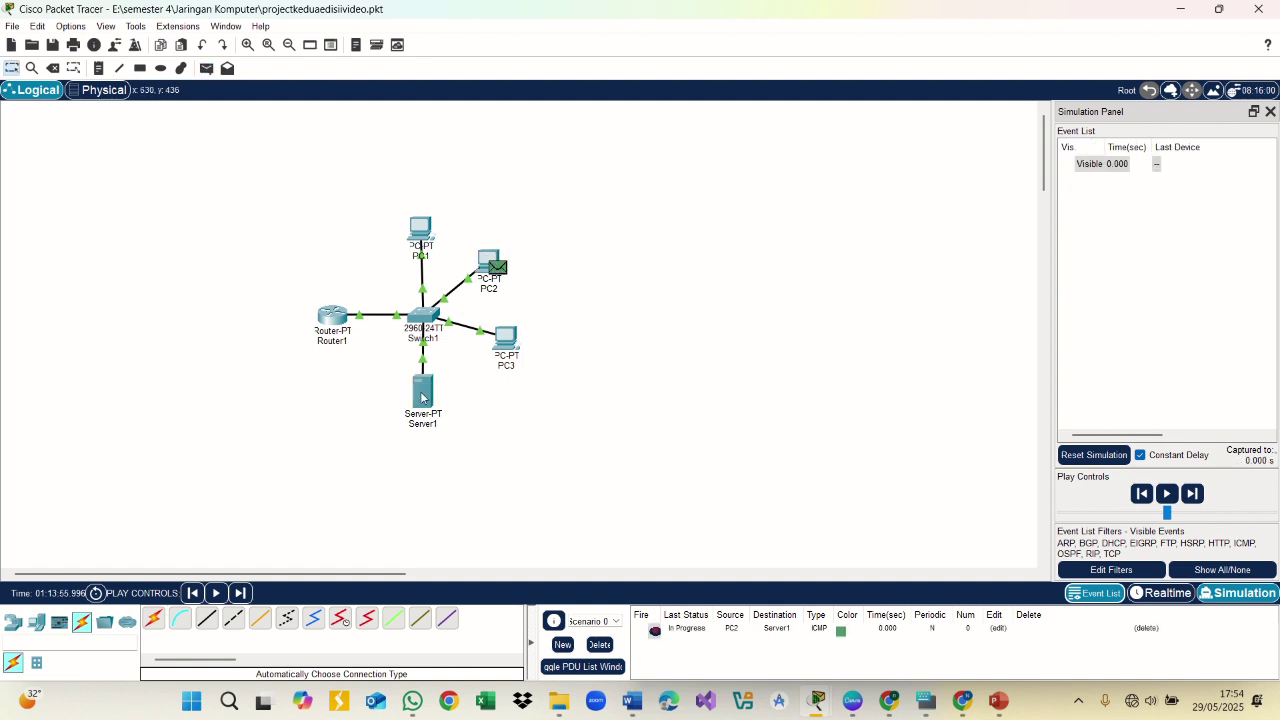
{"action": "left_click", "coordinate": [1180, 494]}
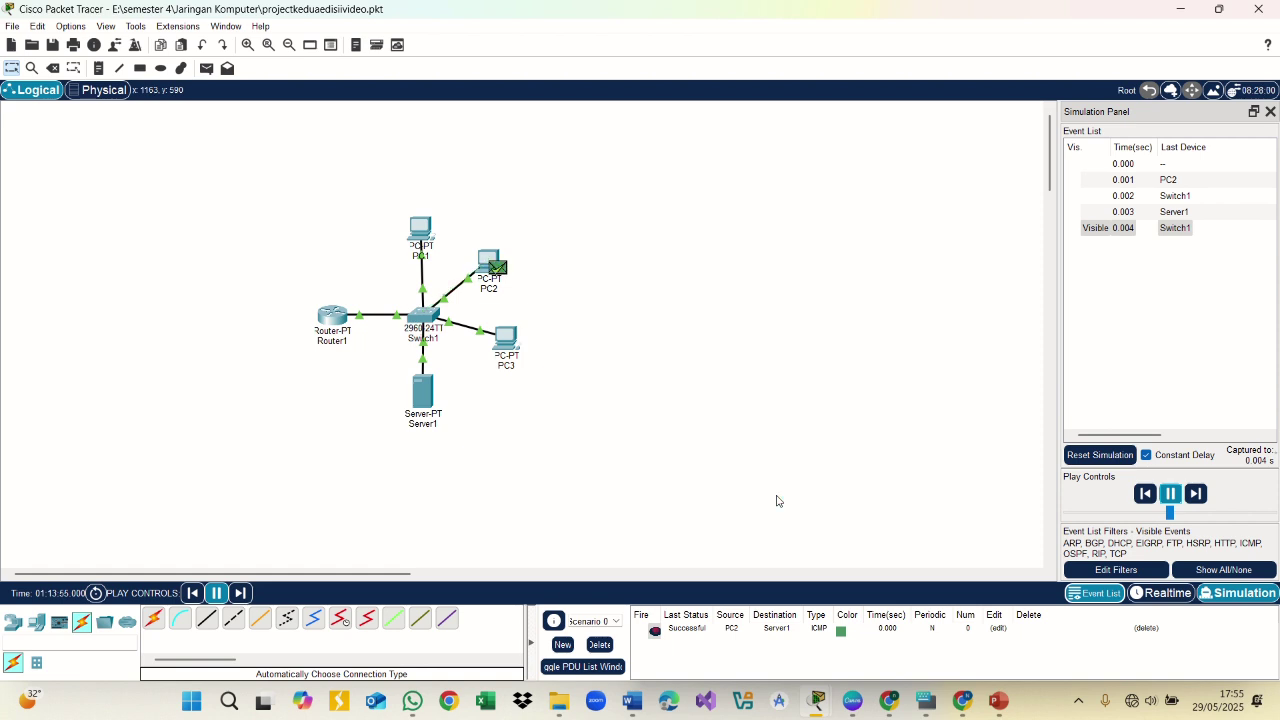
{"action": "left_click", "coordinate": [1137, 571]}
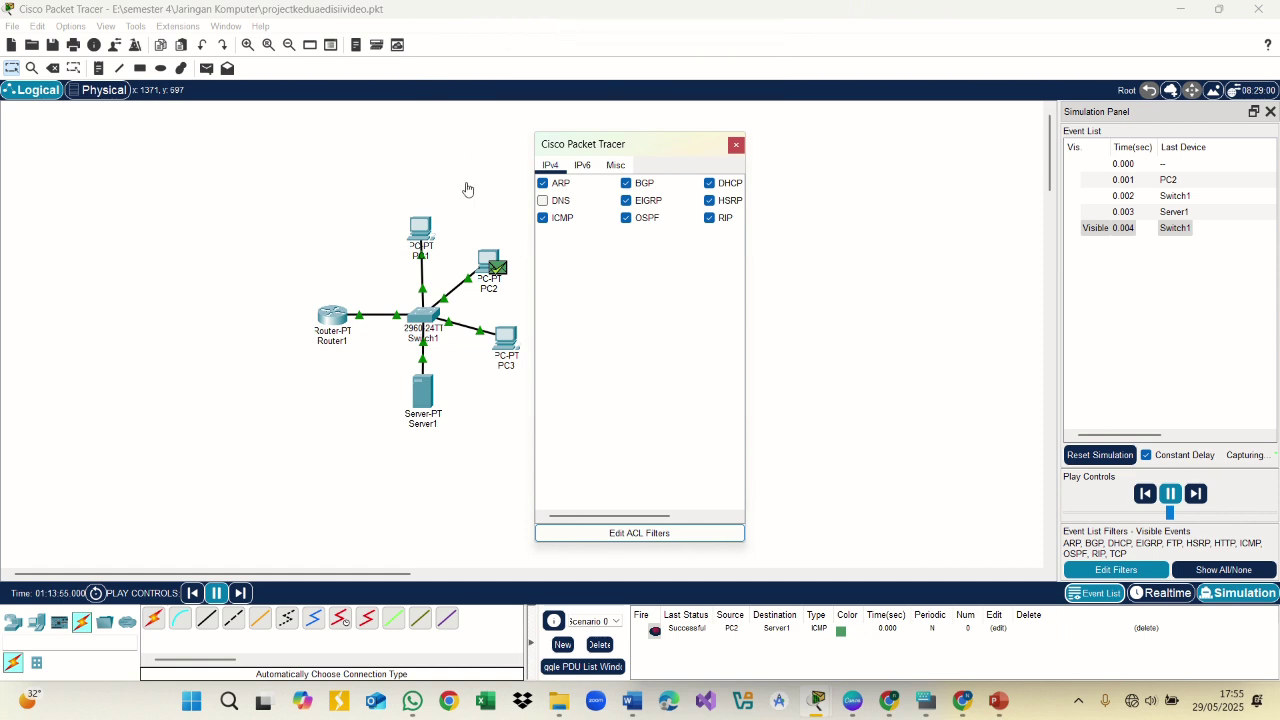
Change the event filters to show DNS and UDP while hiding FTP, TCP and HTTP
{"action": "left_click", "coordinate": [545, 202]}
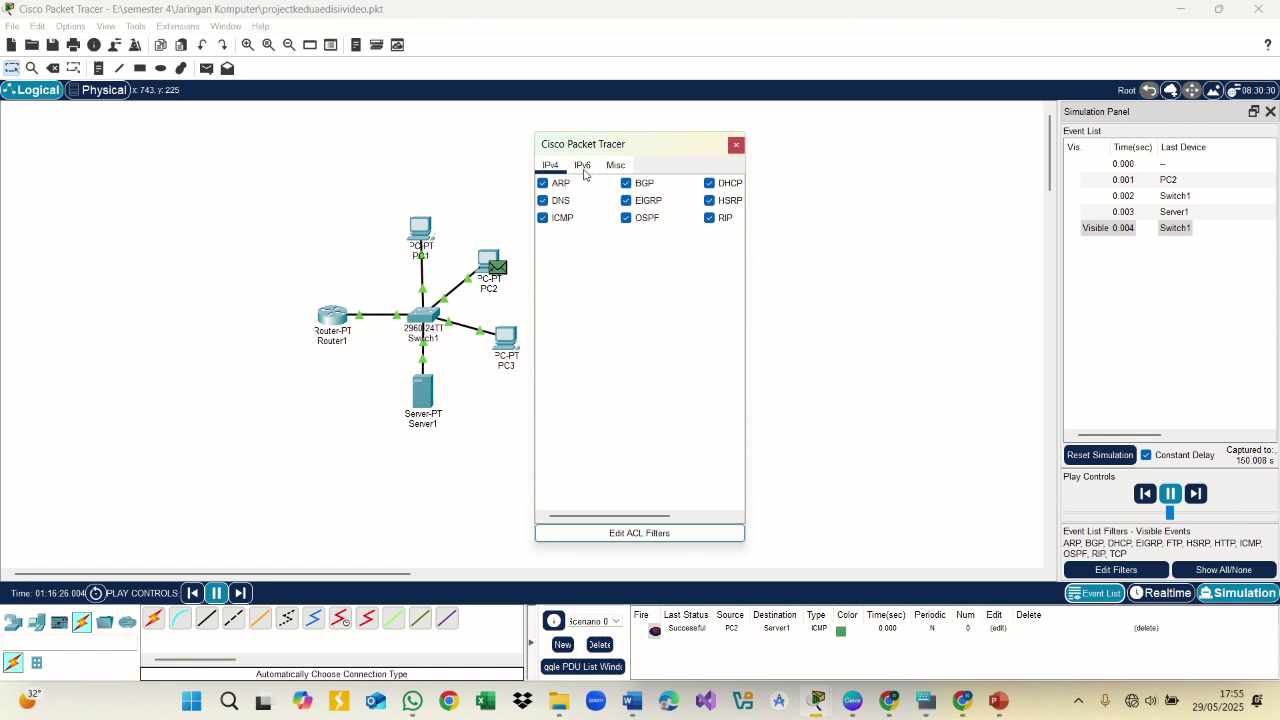
{"action": "left_click", "coordinate": [583, 166]}
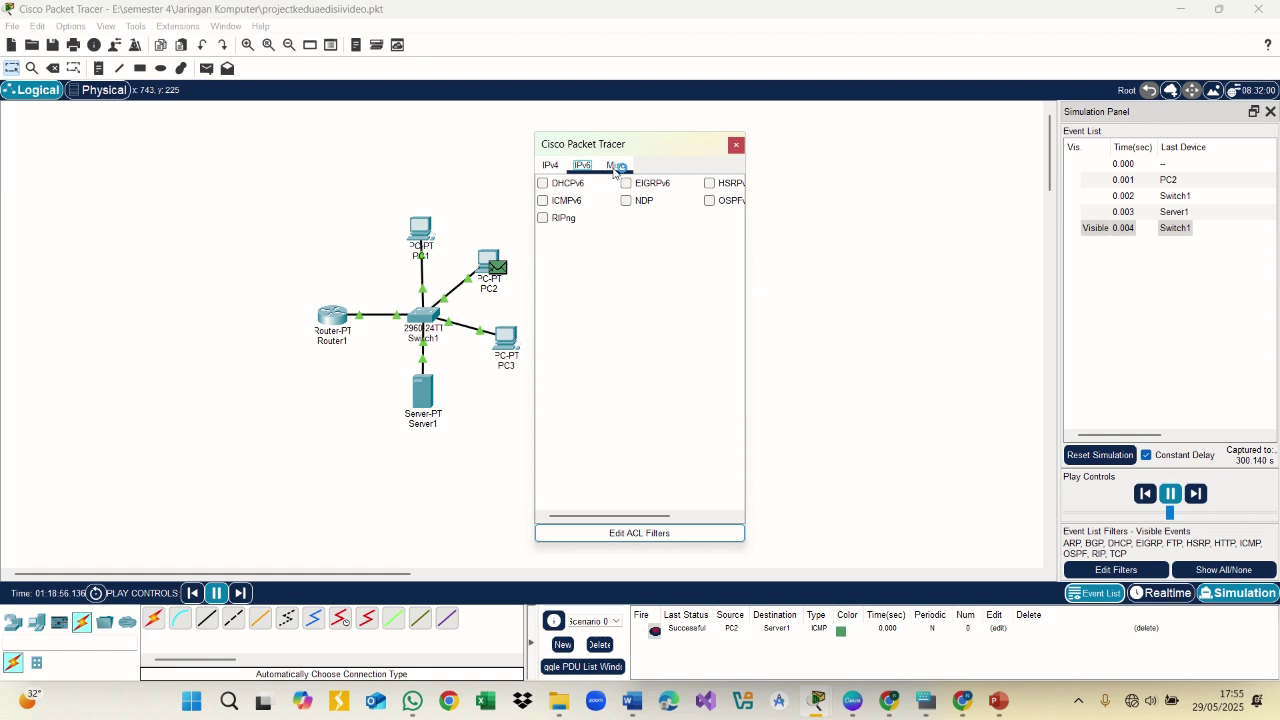
{"action": "left_click", "coordinate": [615, 166]}
{"action": "left_click", "coordinate": [543, 218]}
{"action": "left_click", "coordinate": [626, 374]}
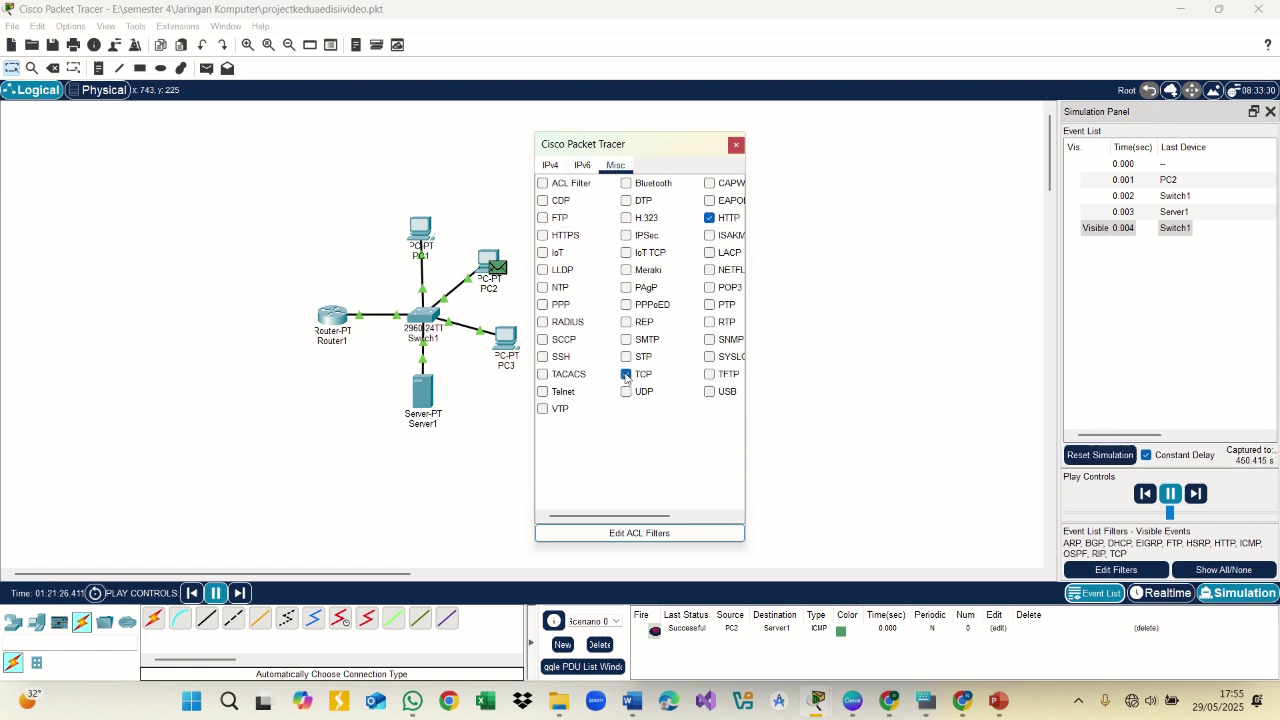
{"action": "left_click", "coordinate": [711, 216]}
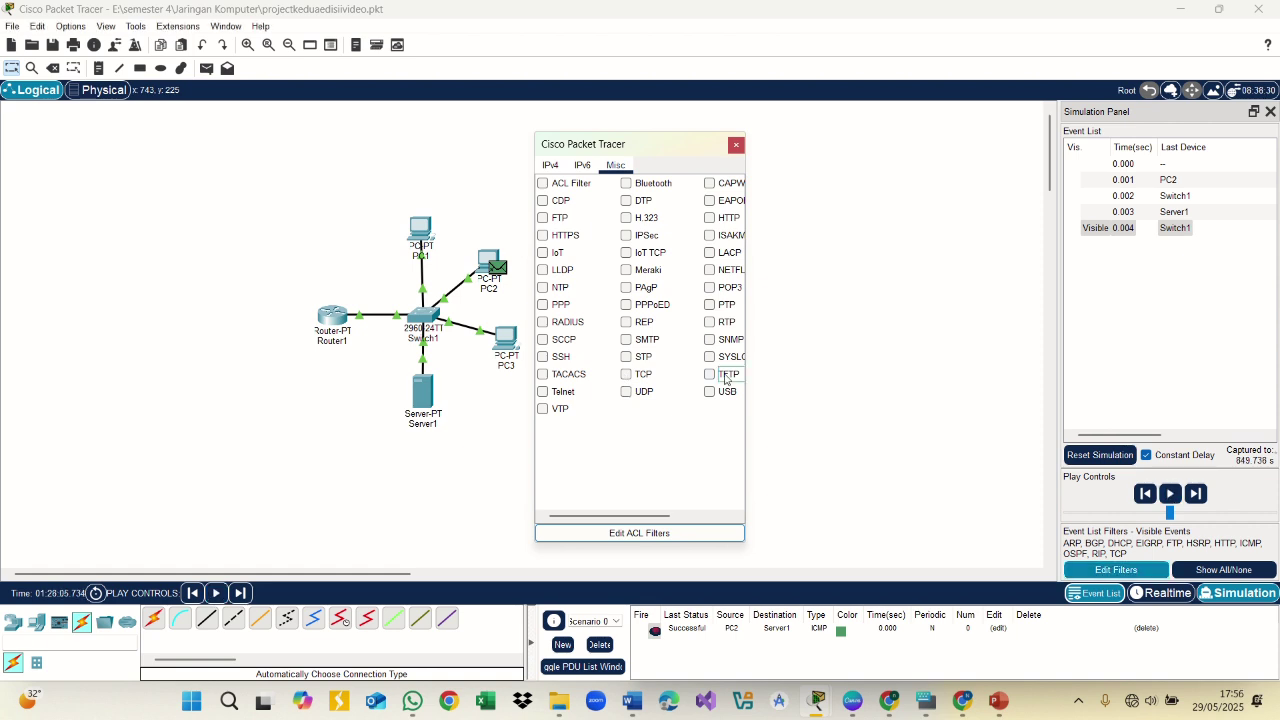
{"action": "left_click", "coordinate": [626, 392]}
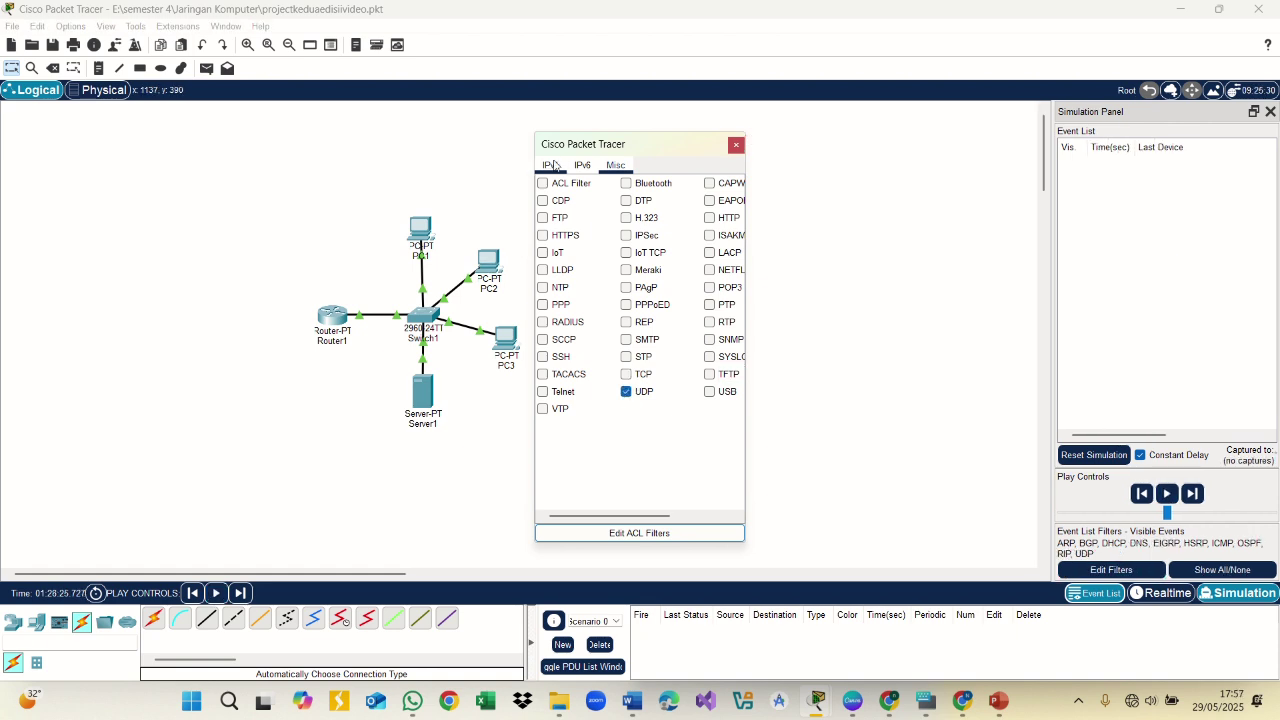
{"action": "left_click", "coordinate": [551, 166]}
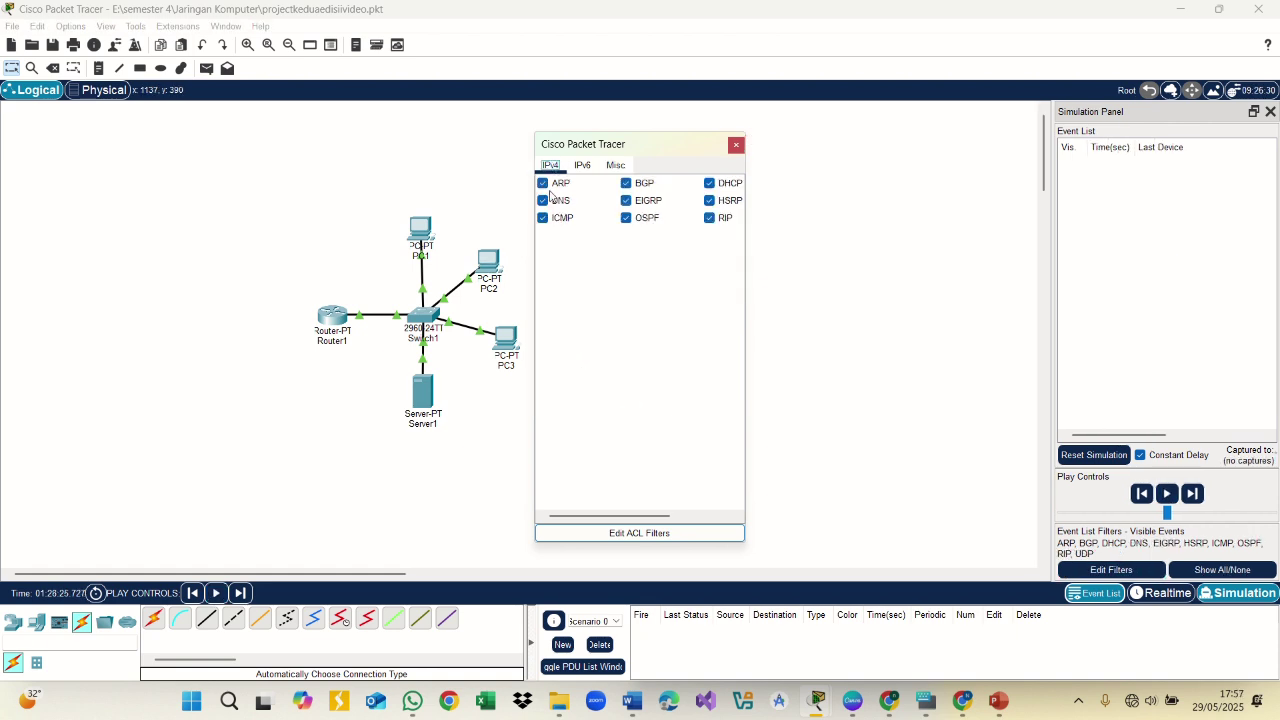
{"action": "left_click", "coordinate": [615, 165]}
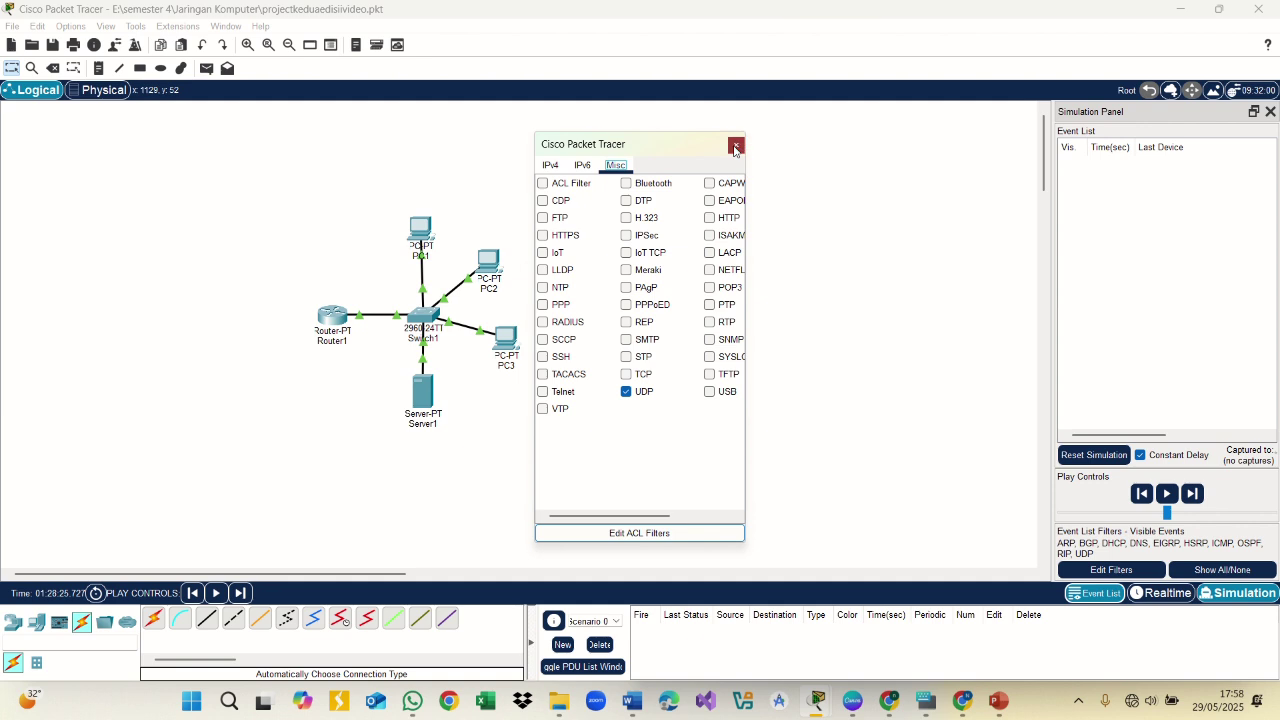
{"action": "left_click", "coordinate": [736, 145]}
Send a simple ICMP PDU from PC3 to Server1 and run the simulation
{"action": "left_click", "coordinate": [206, 68]}
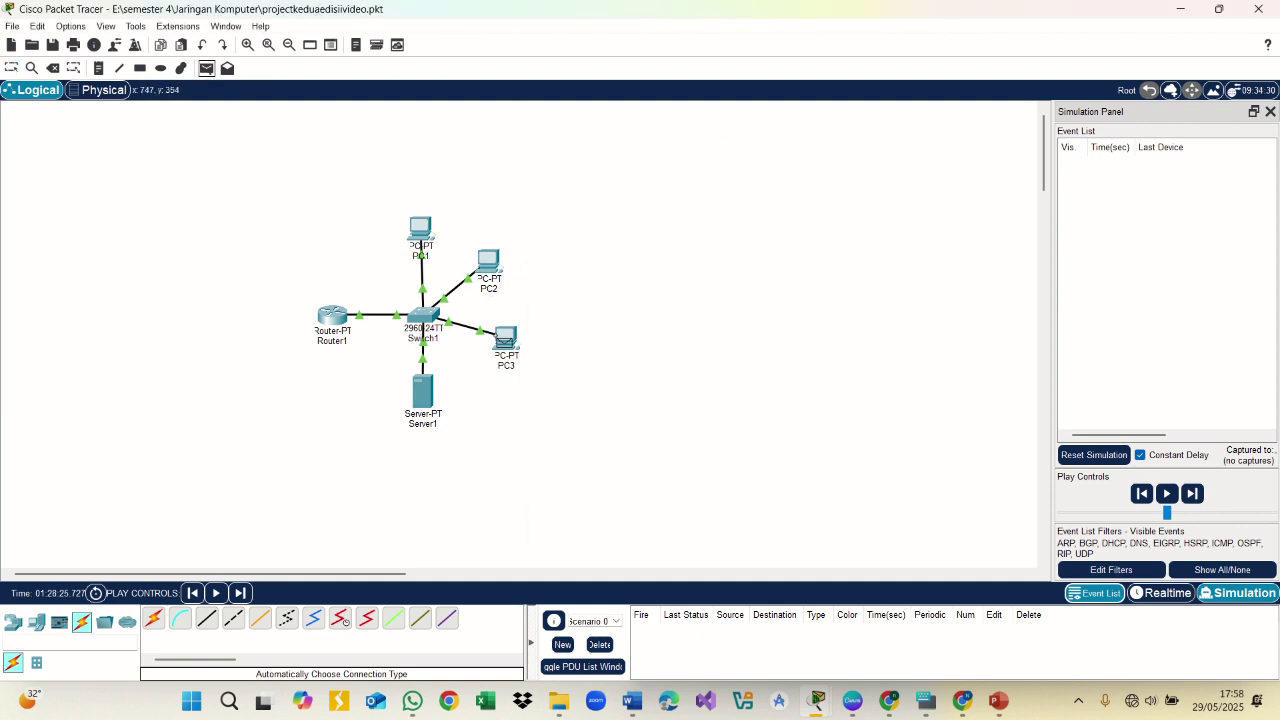
{"action": "left_click", "coordinate": [506, 338]}
{"action": "left_click", "coordinate": [412, 395]}
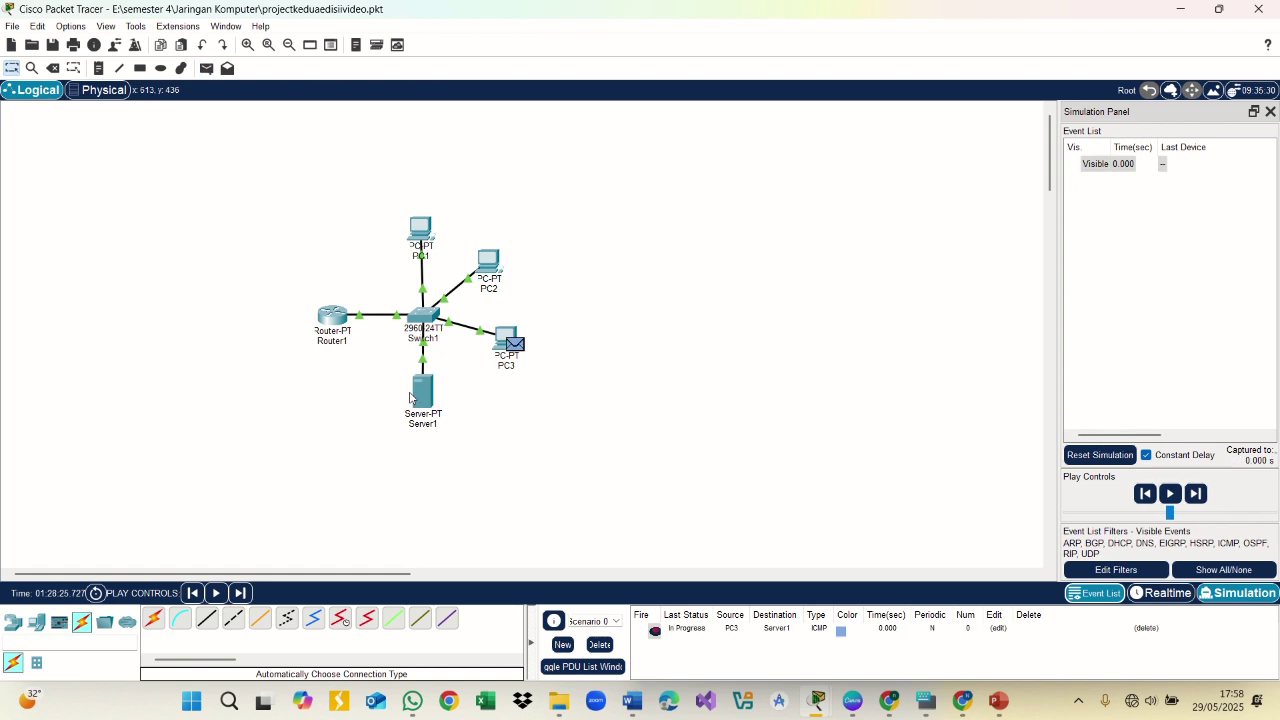
{"action": "left_click", "coordinate": [1170, 493]}
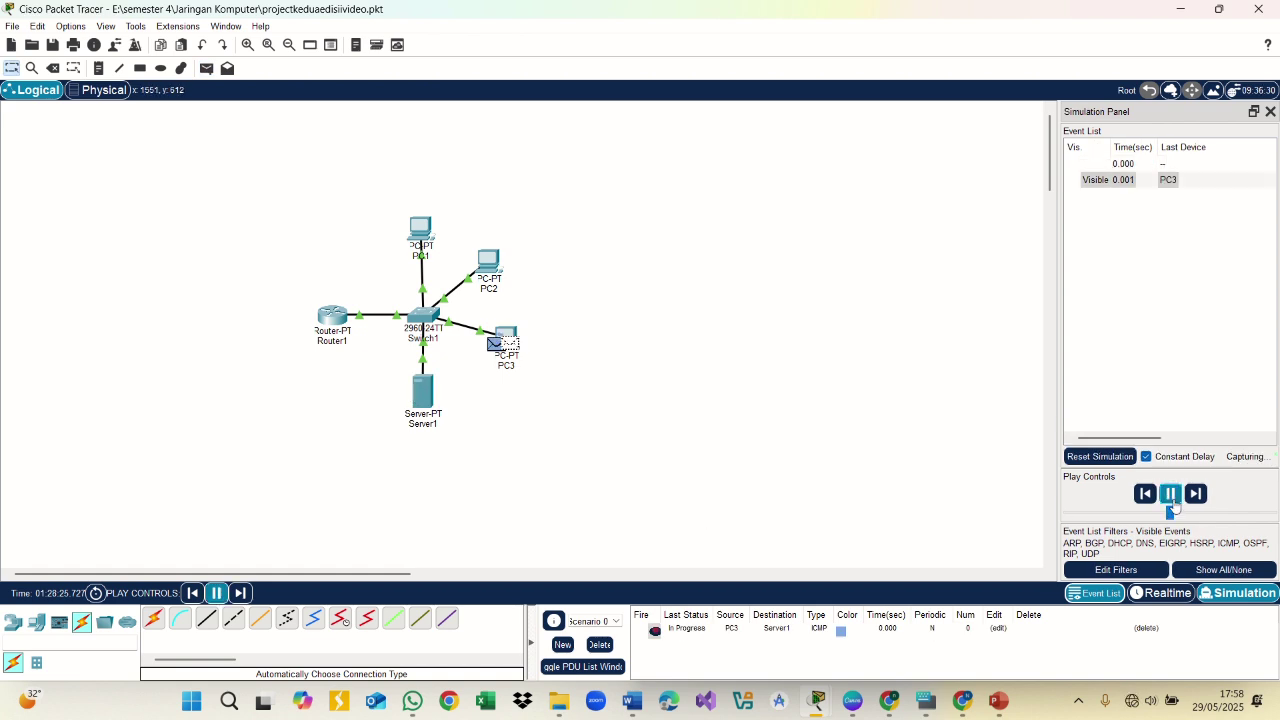